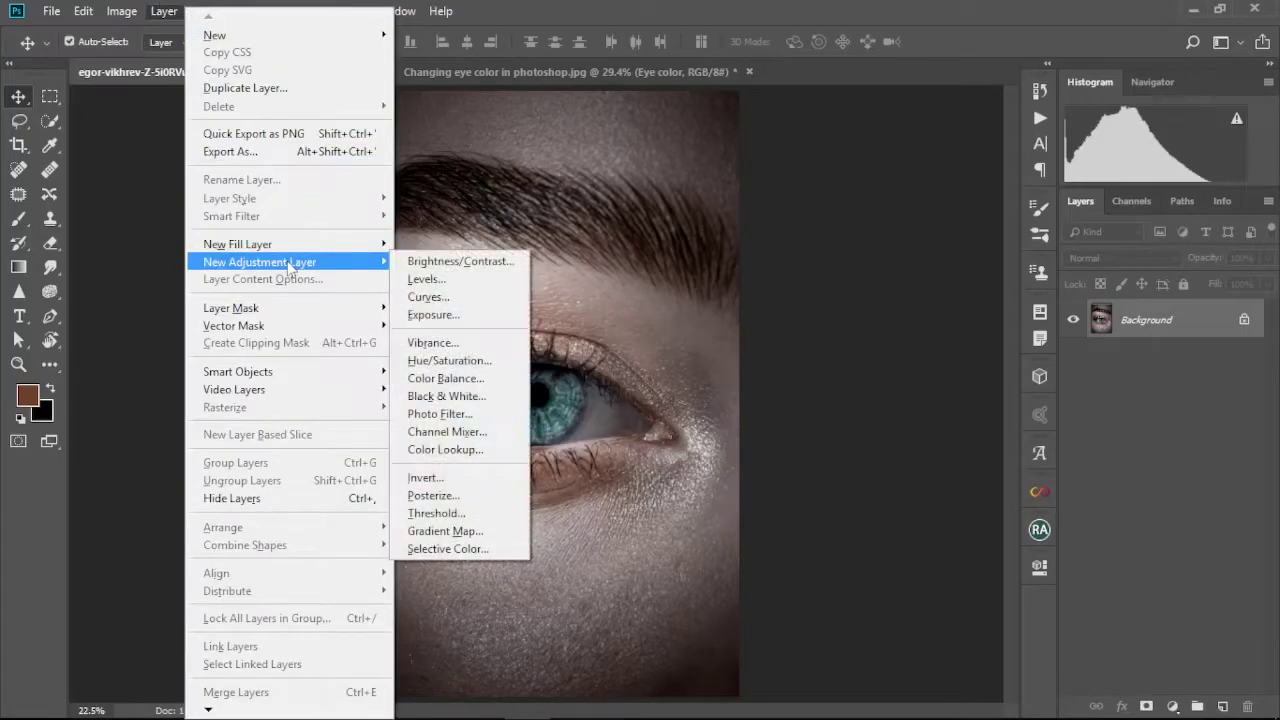
Step: Add a Hue/Saturation layer, invert its mask to black, and paint over the iris
{"action": "left_click", "coordinate": [455, 357]}
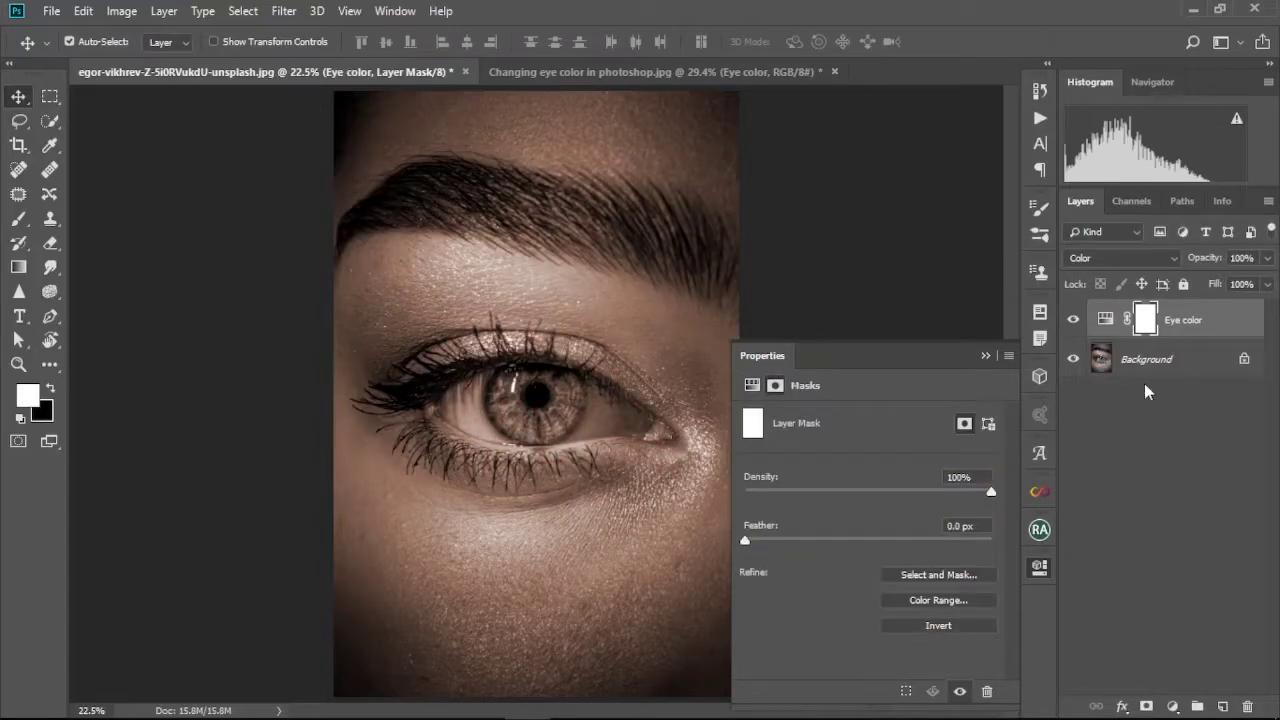
{"action": "key", "text": "ctrl+i"}
{"action": "key", "text": "b"}
{"action": "left_click", "coordinate": [752, 385]}
{"action": "mouse_move", "coordinate": [508, 388]}
{"action": "left_mouse_down"}
{"action": "mouse_move", "coordinate": [526, 424]}
{"action": "mouse_move", "coordinate": [558, 412]}
{"action": "mouse_move", "coordinate": [558, 383]}
{"action": "mouse_move", "coordinate": [562, 417]}
{"action": "mouse_move", "coordinate": [514, 415]}
{"action": "mouse_move", "coordinate": [507, 384]}
{"action": "mouse_move", "coordinate": [521, 421]}
{"action": "mouse_move", "coordinate": [563, 404]}
{"action": "mouse_move", "coordinate": [545, 381]}
{"action": "mouse_move", "coordinate": [517, 391]}
{"action": "mouse_move", "coordinate": [567, 408]}
{"action": "left_mouse_up"}
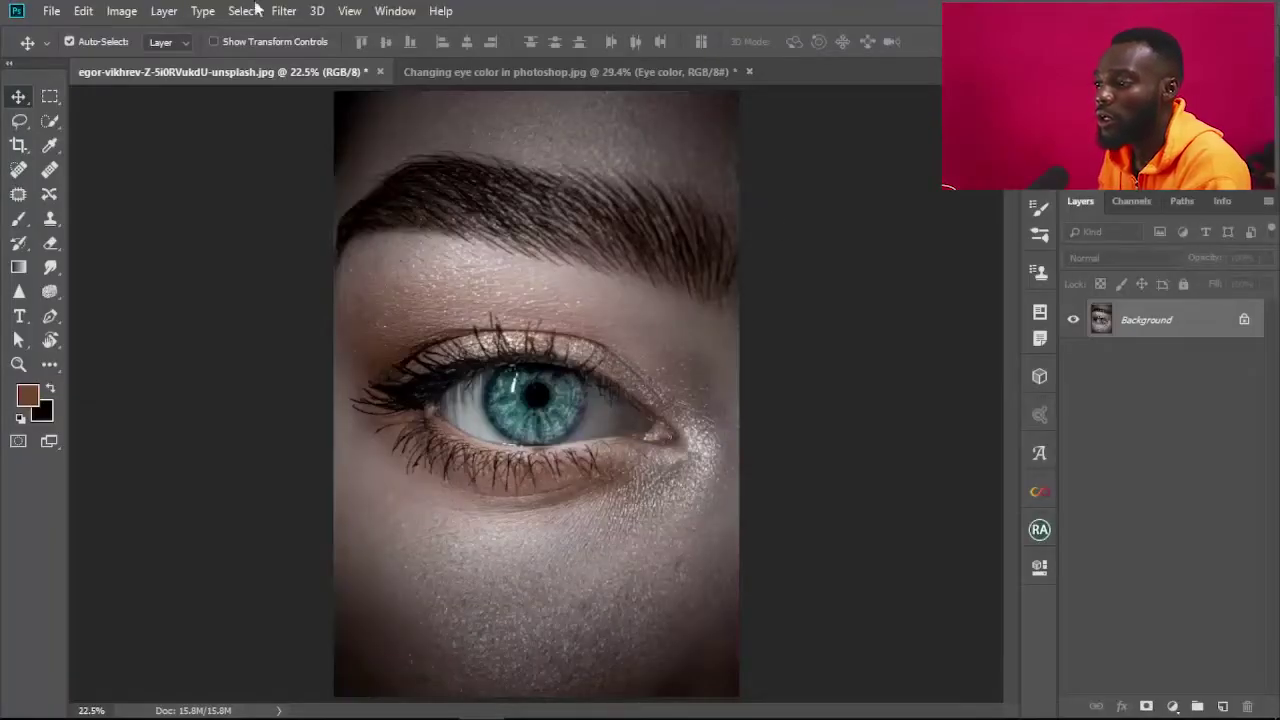
Step: Create a new Hue/Saturation adjustment layer called 'Eye color' with the Color blend mode
{"action": "left_click", "coordinate": [162, 11]}
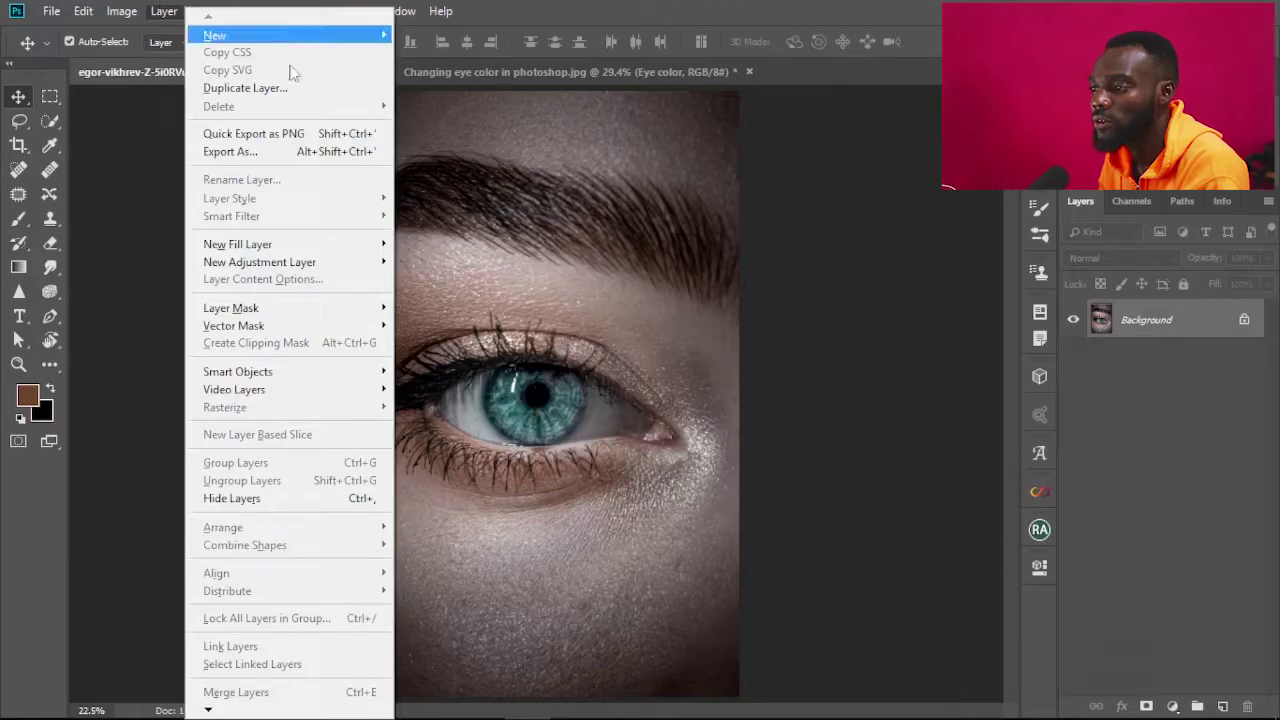
{"action": "mouse_move", "coordinate": [289, 266]}
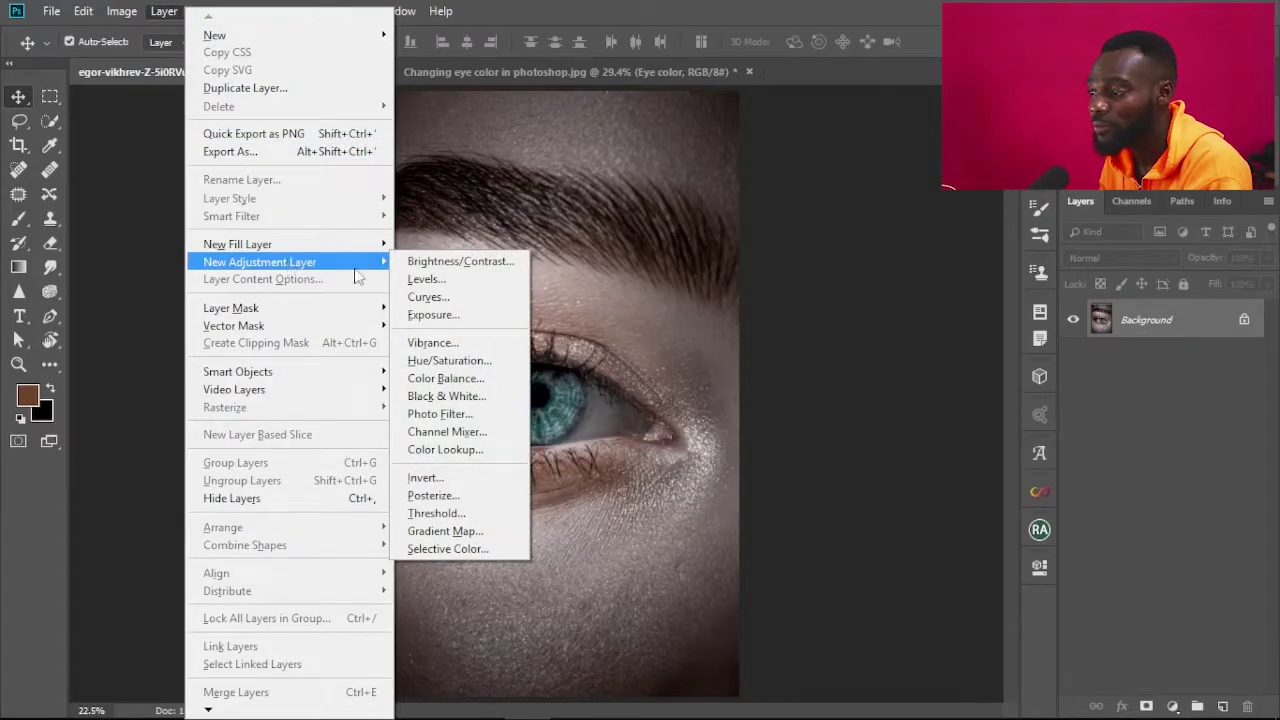
{"action": "left_click", "coordinate": [460, 361]}
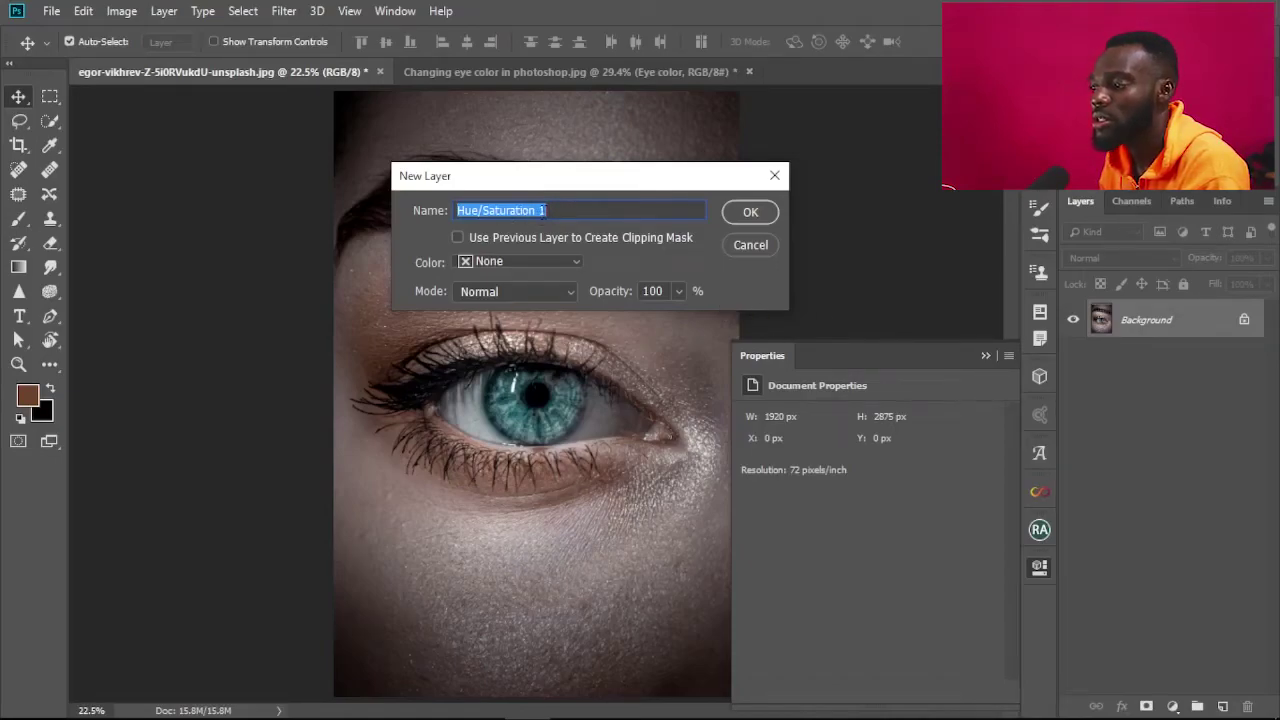
{"action": "key", "text": "BackSpace"}
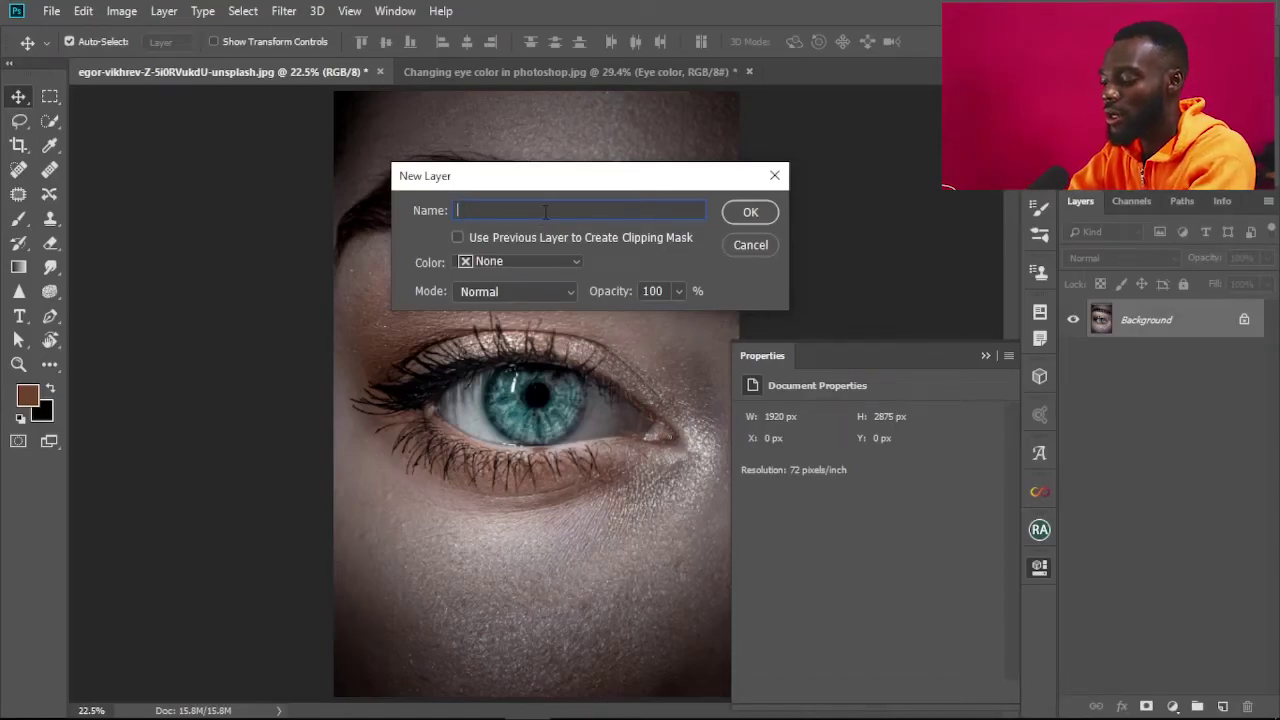
{"action": "type", "text": "Eye color"}
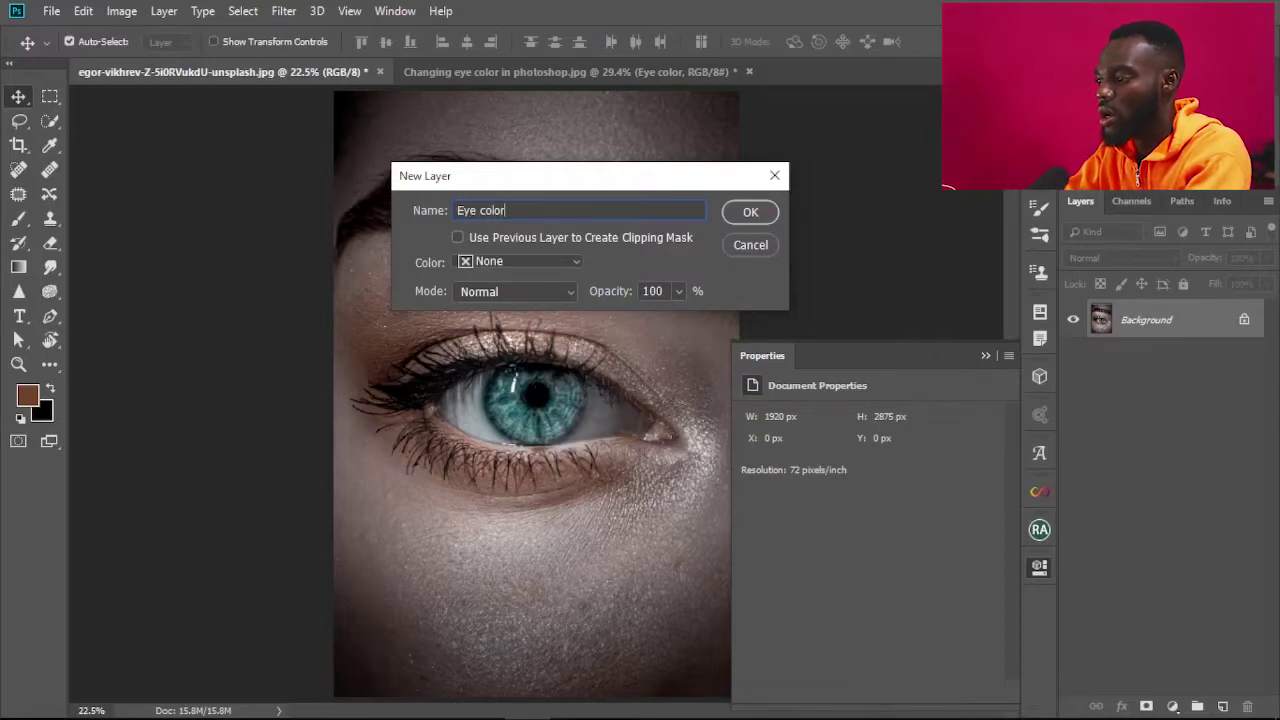
{"action": "left_click", "coordinate": [566, 293]}
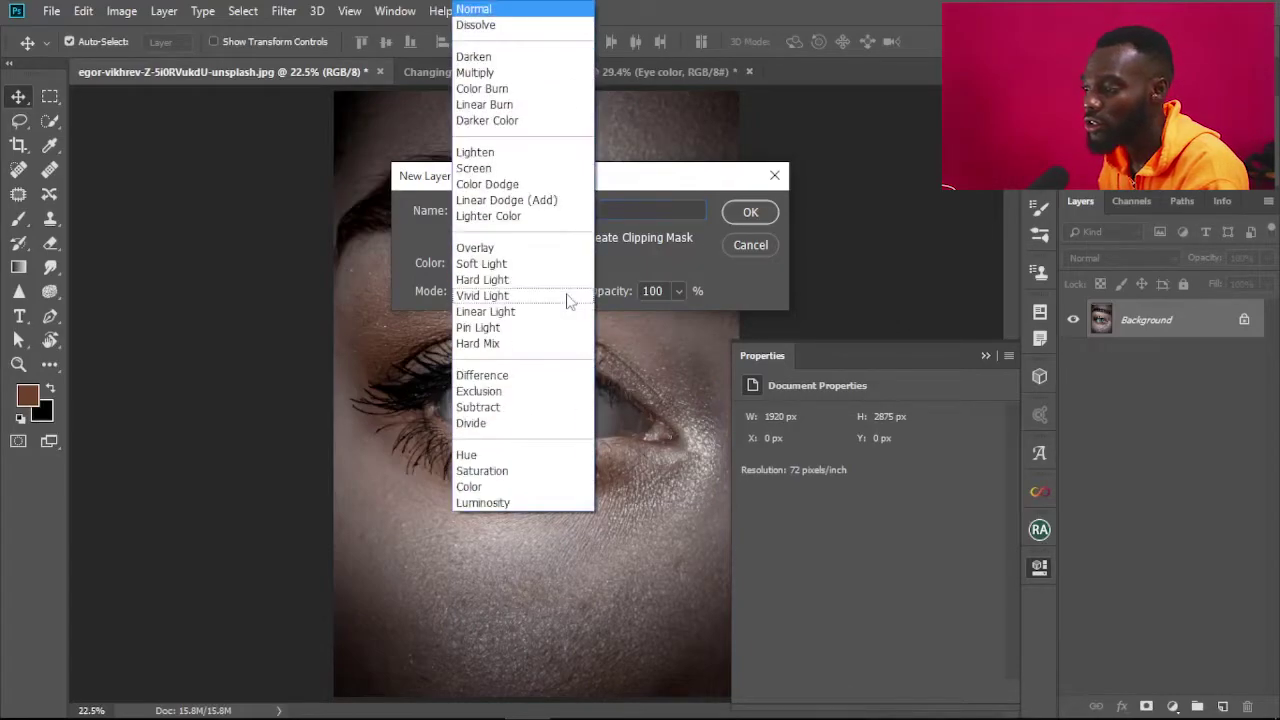
{"action": "left_click", "coordinate": [490, 487]}
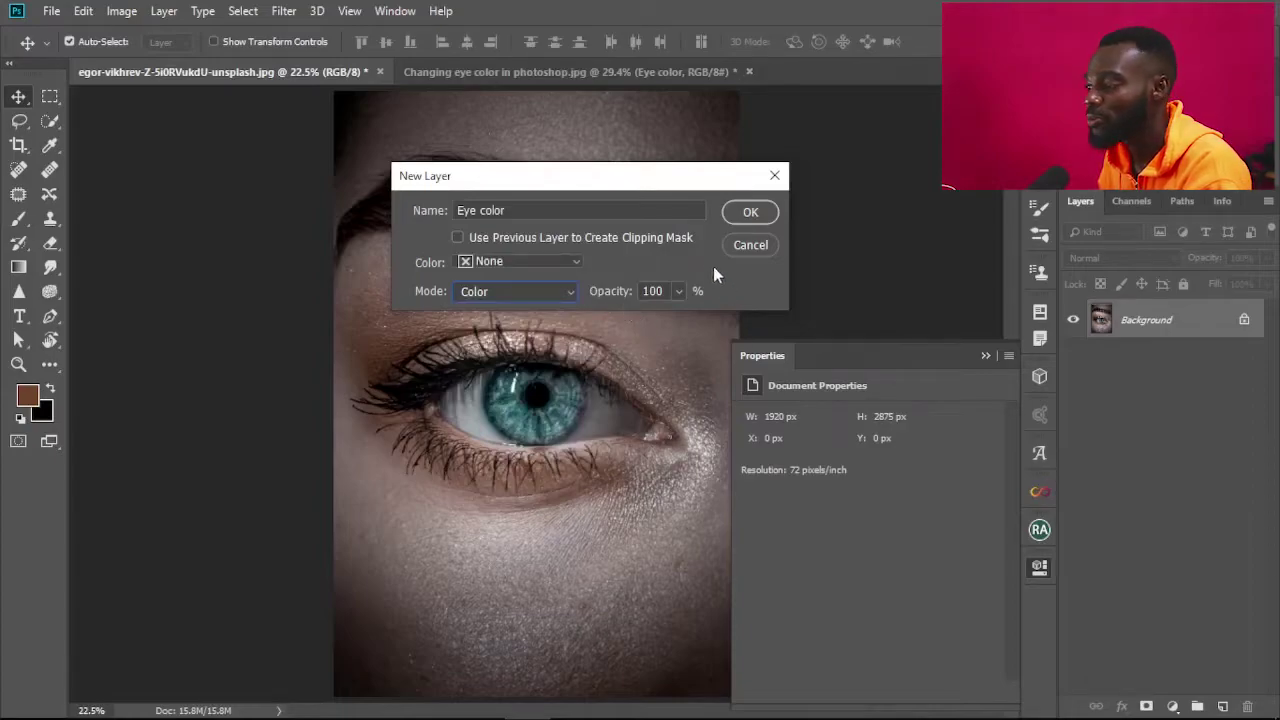
{"action": "left_click", "coordinate": [750, 213]}
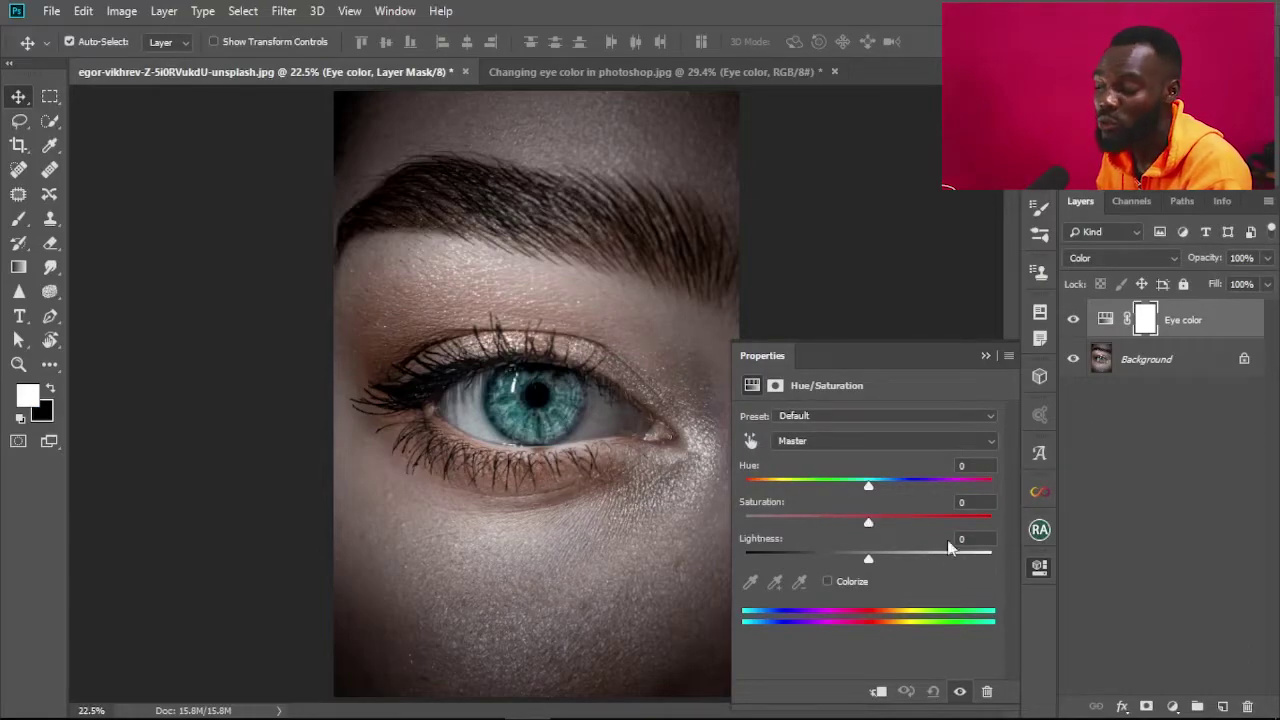
Step: Turn on Colorize (Hue 22, Saturation 25) and invert the Eye color mask to black
{"action": "left_click", "coordinate": [827, 581]}
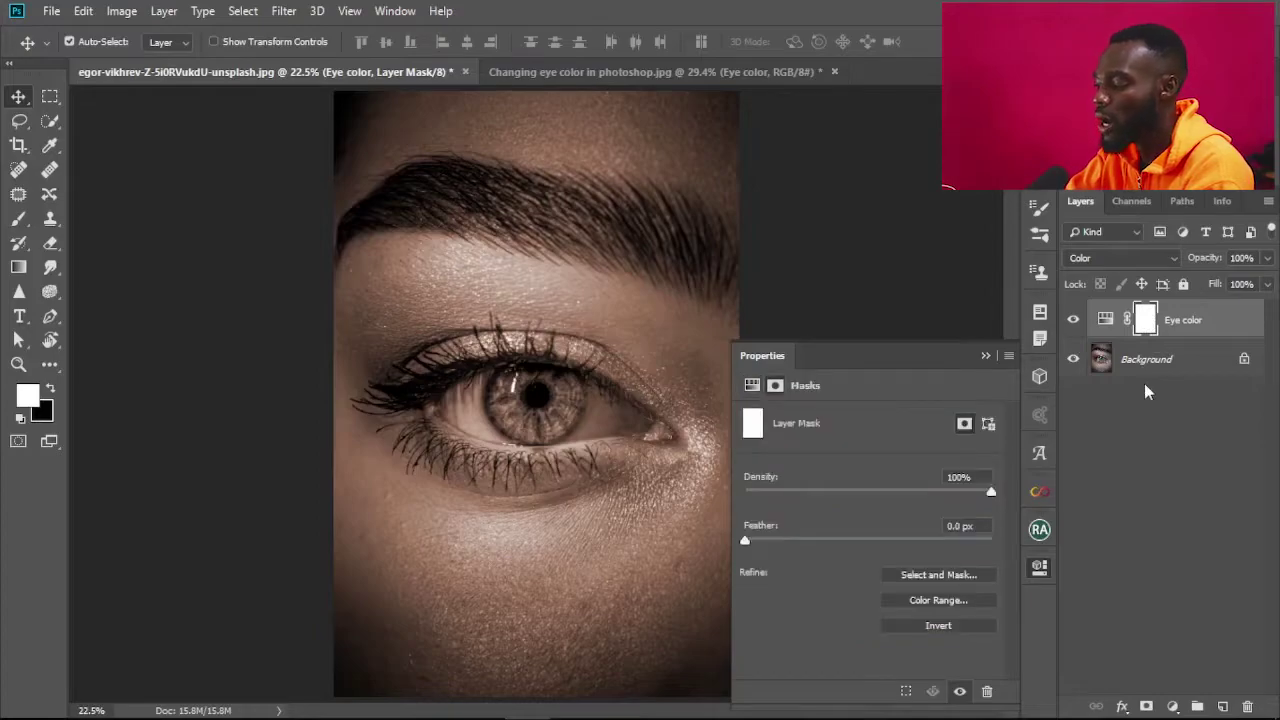
{"action": "key", "text": "ctrl+i"}
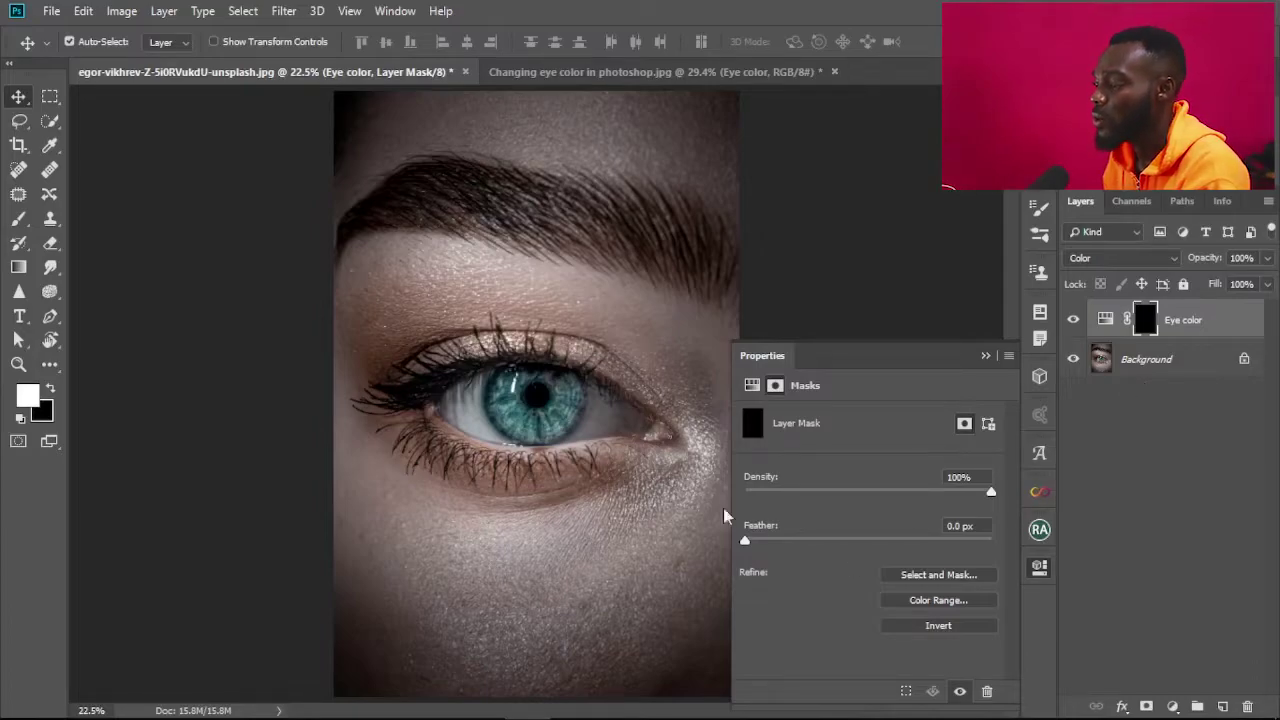
Step: Set the Eye color Hue/Saturation sliders to Hue 229 and Saturation 79
{"action": "left_click", "coordinate": [751, 386]}
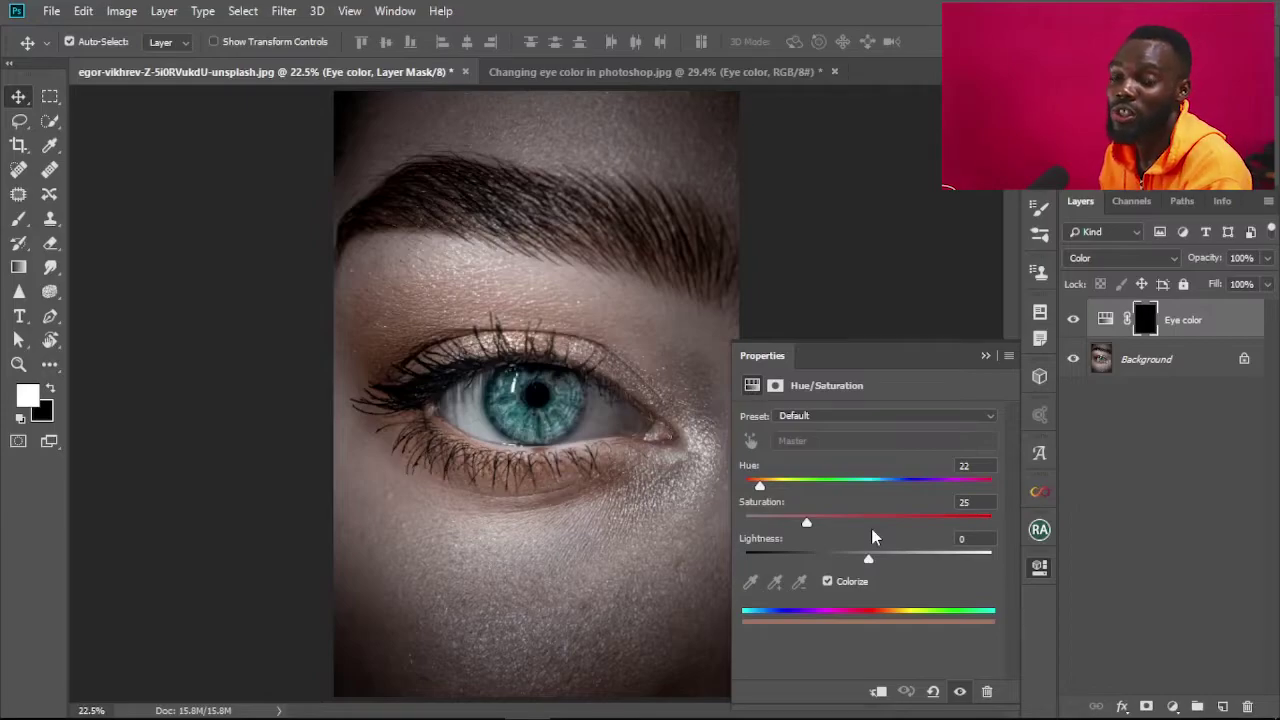
{"action": "left_click_drag", "start_coordinate": [807, 523], "coordinate": [810, 523]}
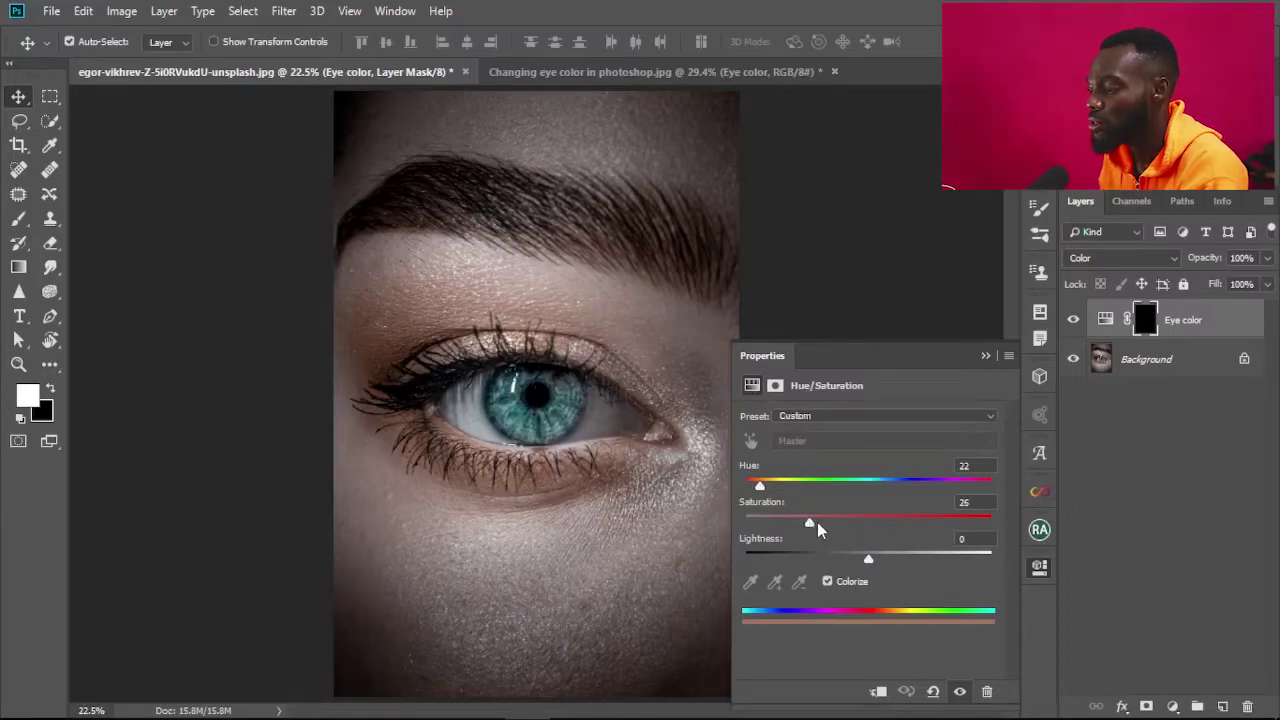
{"action": "left_click_drag", "start_coordinate": [922, 522], "coordinate": [939, 521]}
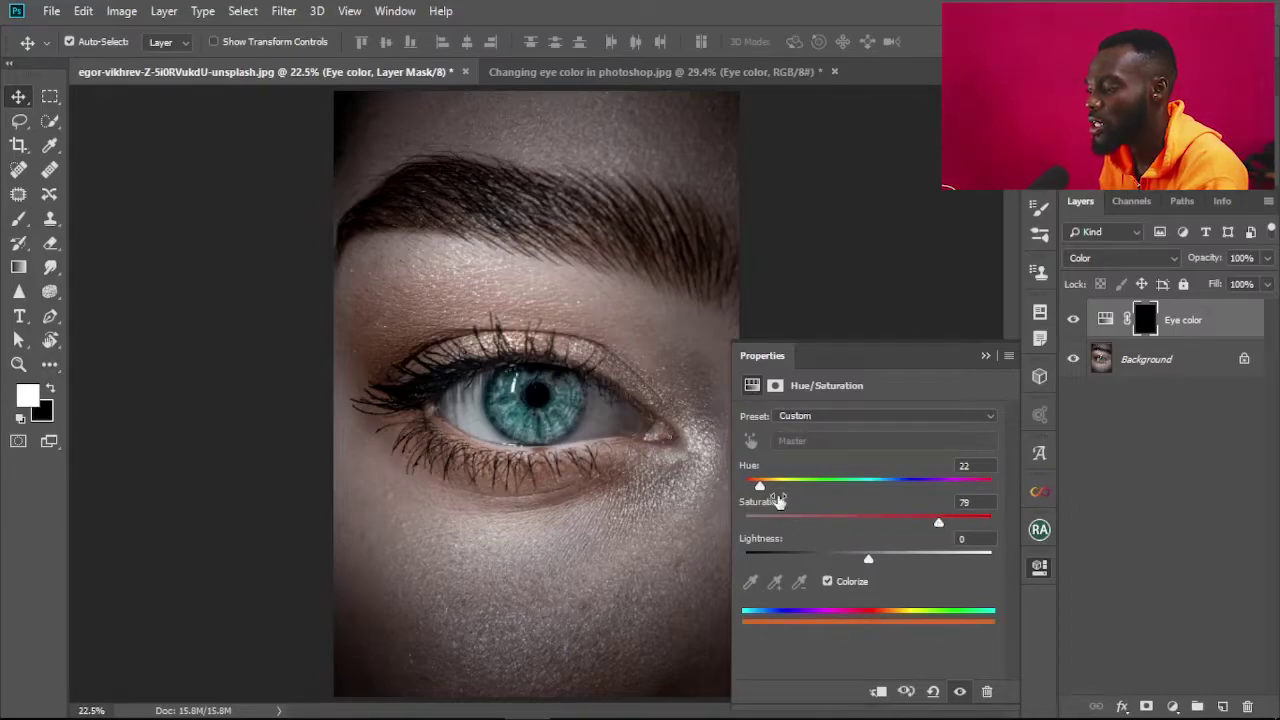
{"action": "left_click_drag", "start_coordinate": [763, 484], "coordinate": [882, 487]}
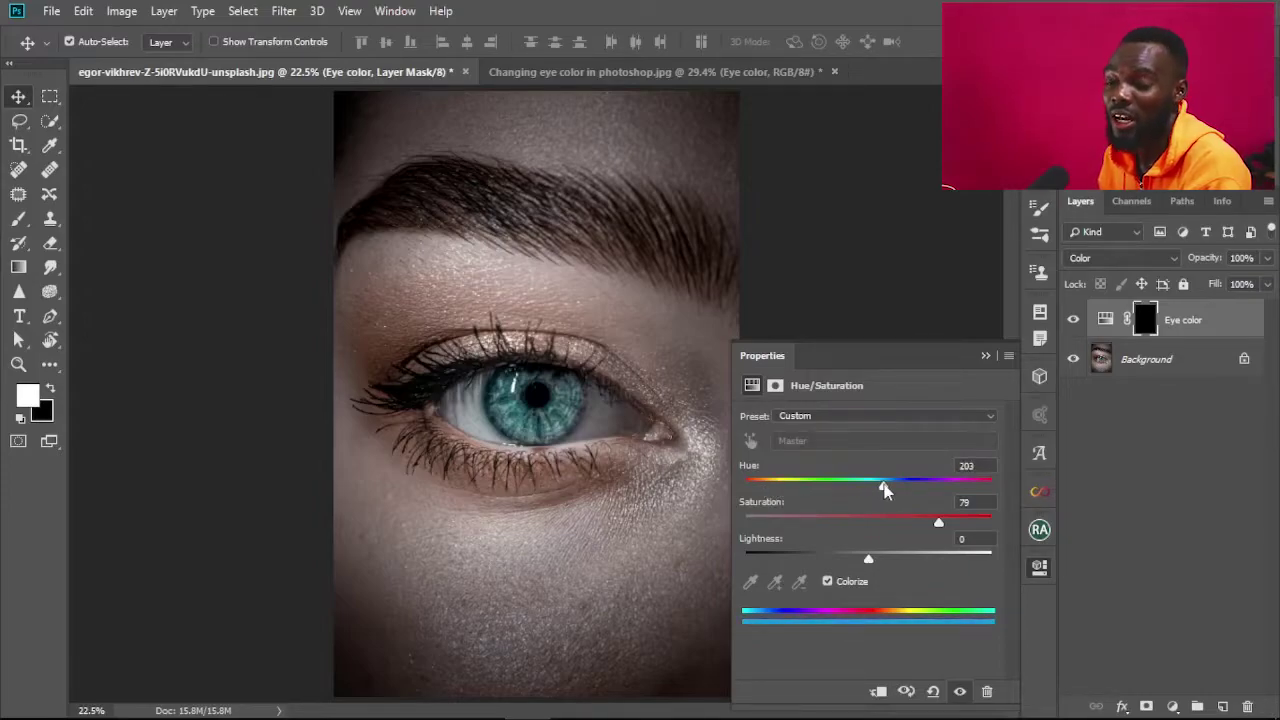
{"action": "left_click_drag", "start_coordinate": [883, 487], "coordinate": [903, 489]}
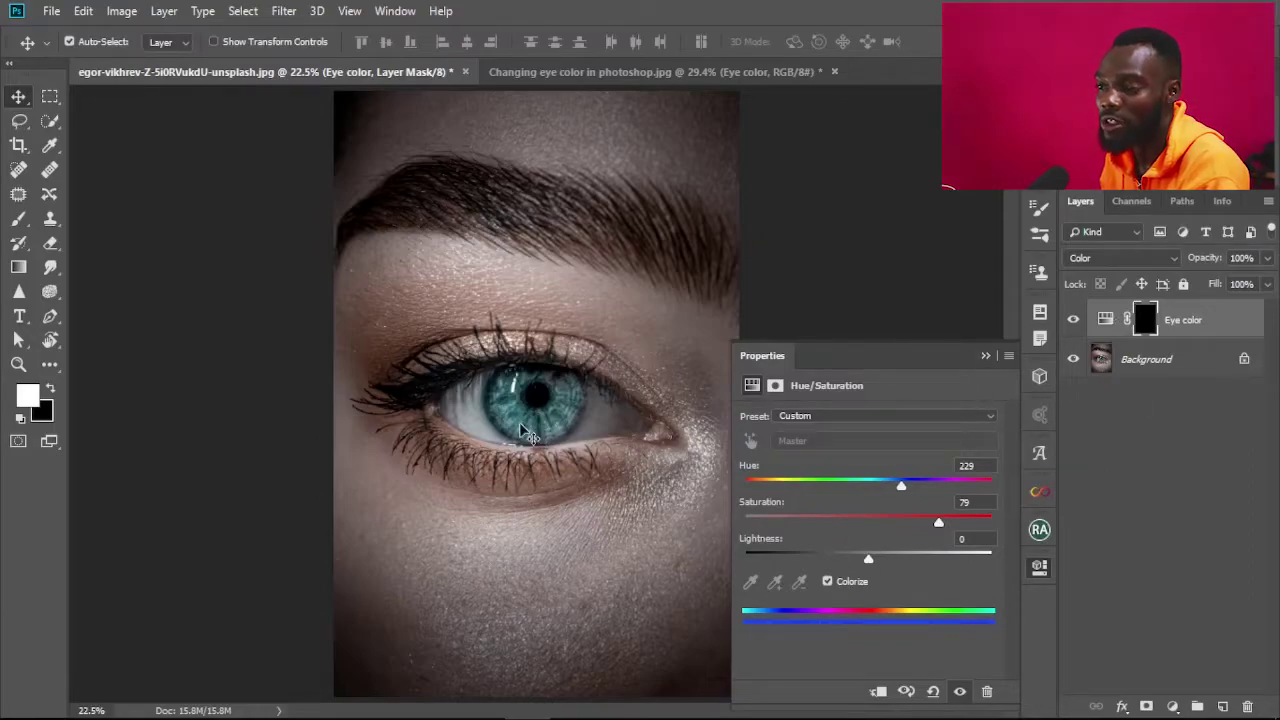
Step: Paint white over the iris on the mask with a 250 px brush to reveal the blue
{"action": "left_click", "coordinate": [17, 221]}
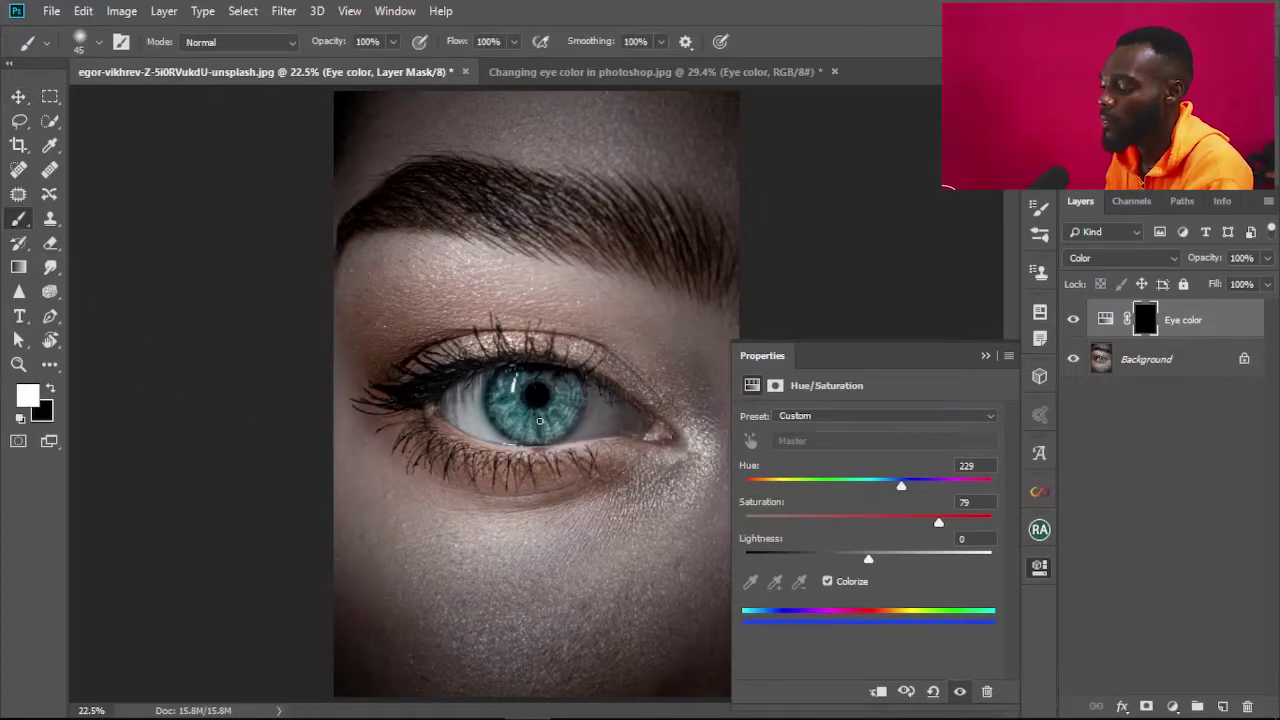
{"action": "key", "text": "bracketright"}
{"action": "key", "text": "bracketright"}
{"action": "key", "text": "bracketright"}
{"action": "key", "text": "bracketright"}
{"action": "key", "text": "bracketright"}
{"action": "key", "text": "bracketright"}
{"action": "key", "text": "bracketright"}
{"action": "key", "text": "bracketright"}
{"action": "key", "text": "bracketright"}
{"action": "key", "text": "bracketright"}
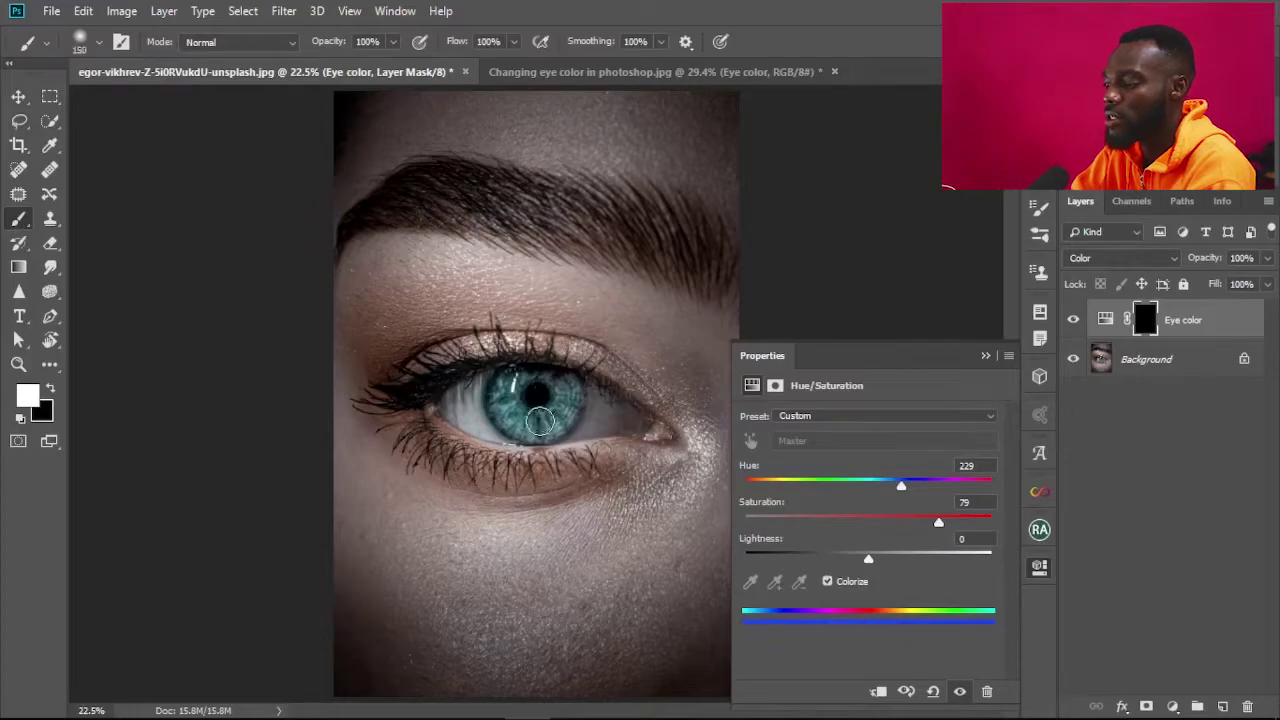
{"action": "key", "text": "bracketright"}
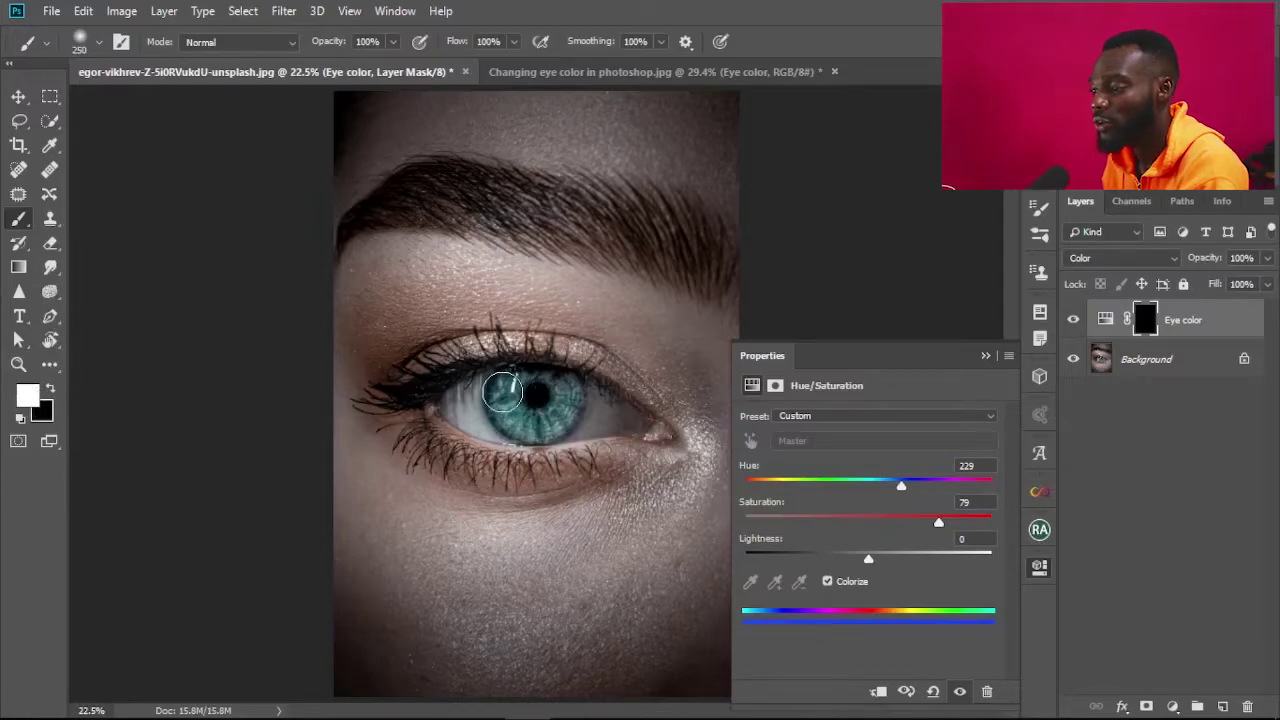
{"action": "mouse_move", "coordinate": [510, 389]}
{"action": "left_mouse_down"}
{"action": "mouse_move", "coordinate": [558, 414]}
{"action": "mouse_move", "coordinate": [549, 378]}
{"action": "mouse_move", "coordinate": [566, 392]}
{"action": "mouse_move", "coordinate": [561, 418]}
{"action": "mouse_move", "coordinate": [507, 408]}
{"action": "mouse_move", "coordinate": [507, 384]}
{"action": "mouse_move", "coordinate": [512, 413]}
{"action": "mouse_move", "coordinate": [555, 427]}
{"action": "mouse_move", "coordinate": [562, 381]}
{"action": "mouse_move", "coordinate": [518, 383]}
{"action": "mouse_move", "coordinate": [537, 410]}
{"action": "mouse_move", "coordinate": [560, 391]}
{"action": "mouse_move", "coordinate": [568, 402]}
{"action": "mouse_move", "coordinate": [554, 415]}
{"action": "mouse_move", "coordinate": [515, 419]}
{"action": "mouse_move", "coordinate": [510, 403]}
{"action": "mouse_move", "coordinate": [546, 421]}
{"action": "left_mouse_up"}
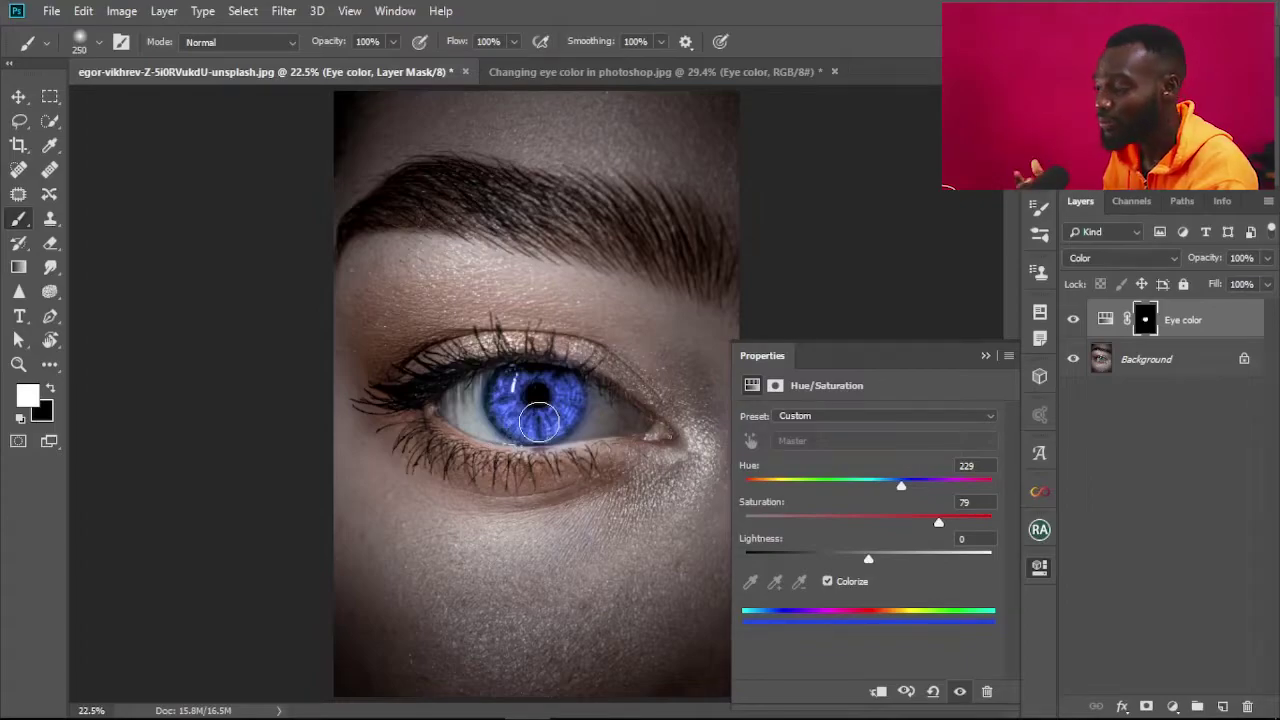
Step: Change the Eye color adjustment to Hue 55 and Saturation 52, then collapse Properties
{"action": "left_click_drag", "start_coordinate": [903, 488], "coordinate": [838, 489]}
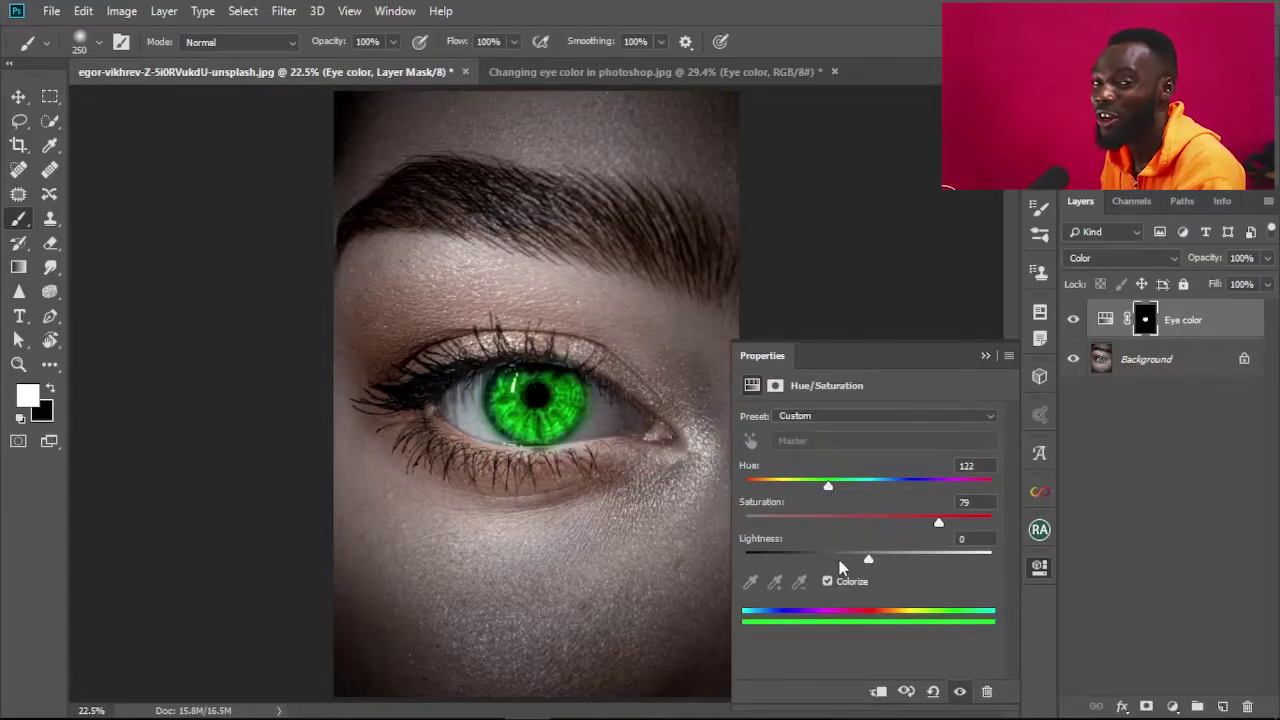
{"action": "left_click_drag", "start_coordinate": [938, 522], "coordinate": [890, 525]}
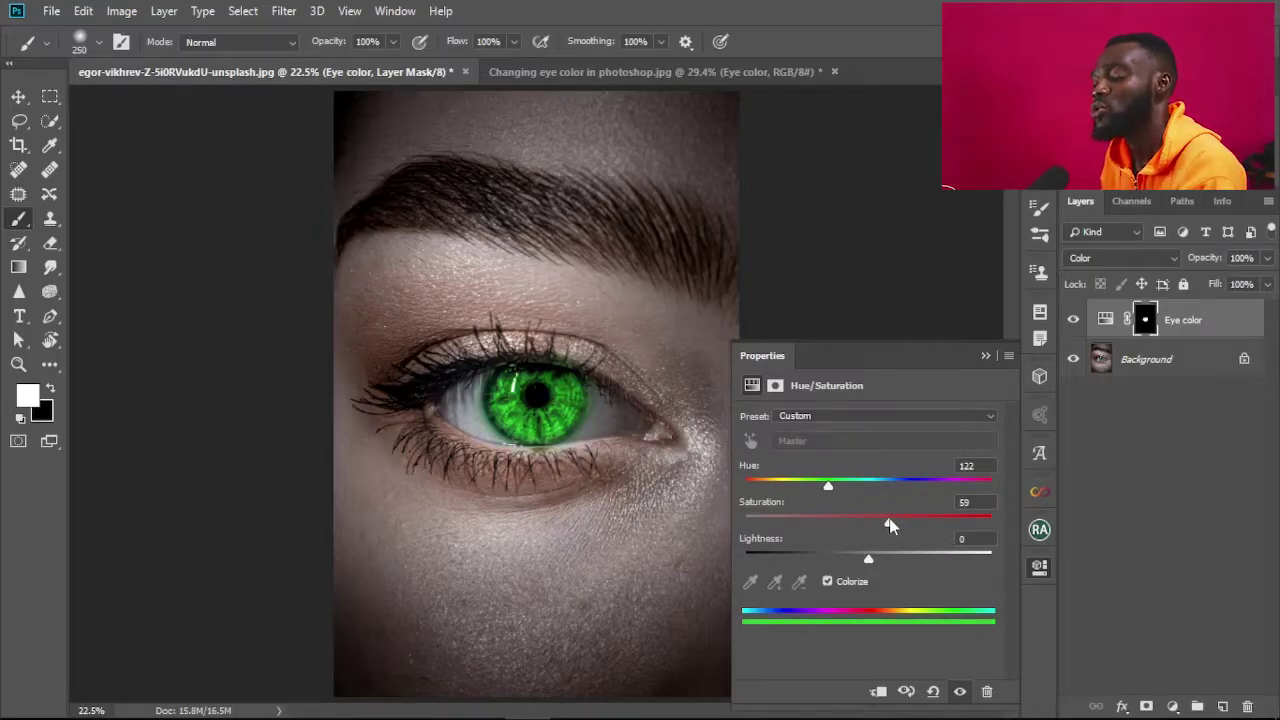
{"action": "left_click_drag", "start_coordinate": [890, 525], "coordinate": [885, 526]}
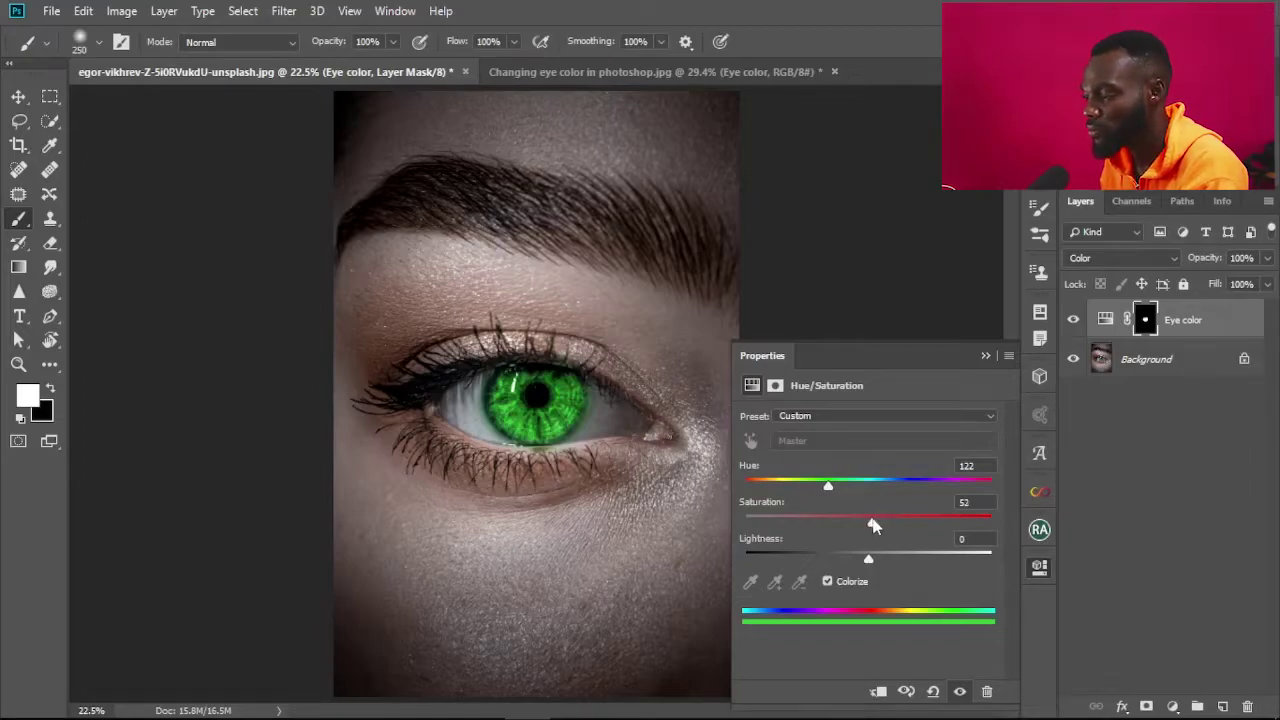
{"action": "left_click_drag", "start_coordinate": [828, 488], "coordinate": [795, 489]}
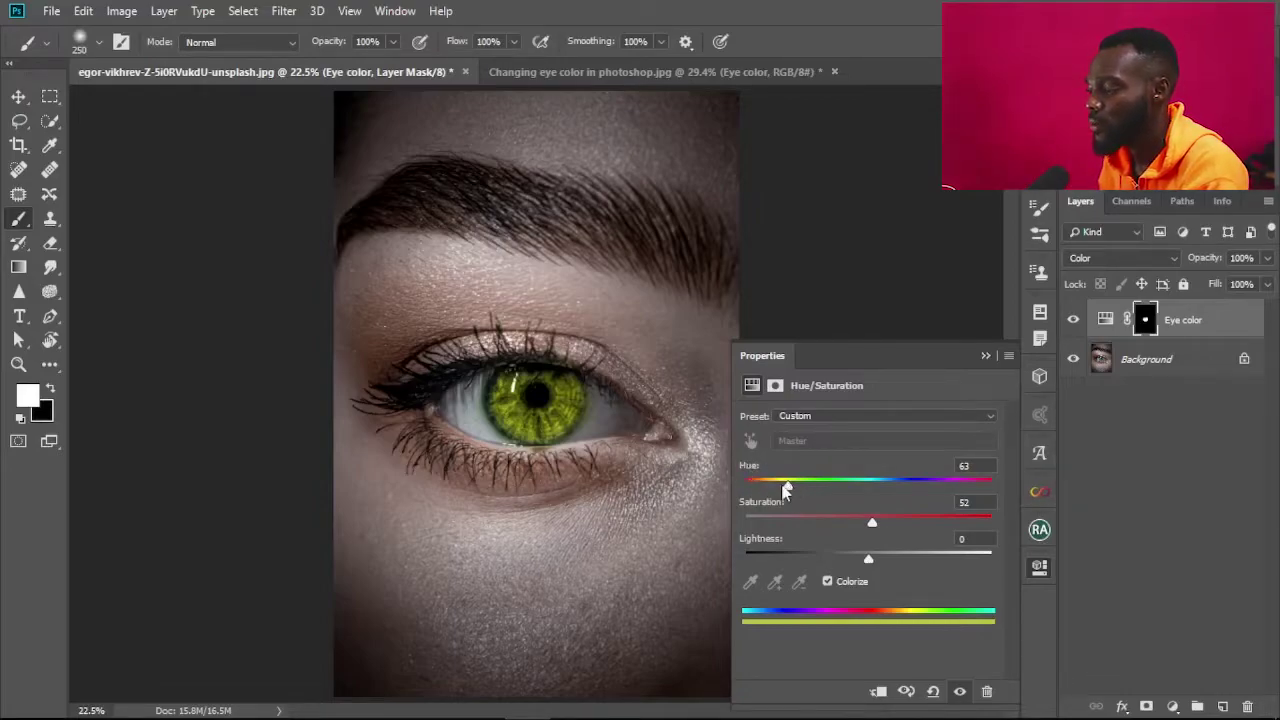
{"action": "left_click_drag", "start_coordinate": [786, 489], "coordinate": [784, 489]}
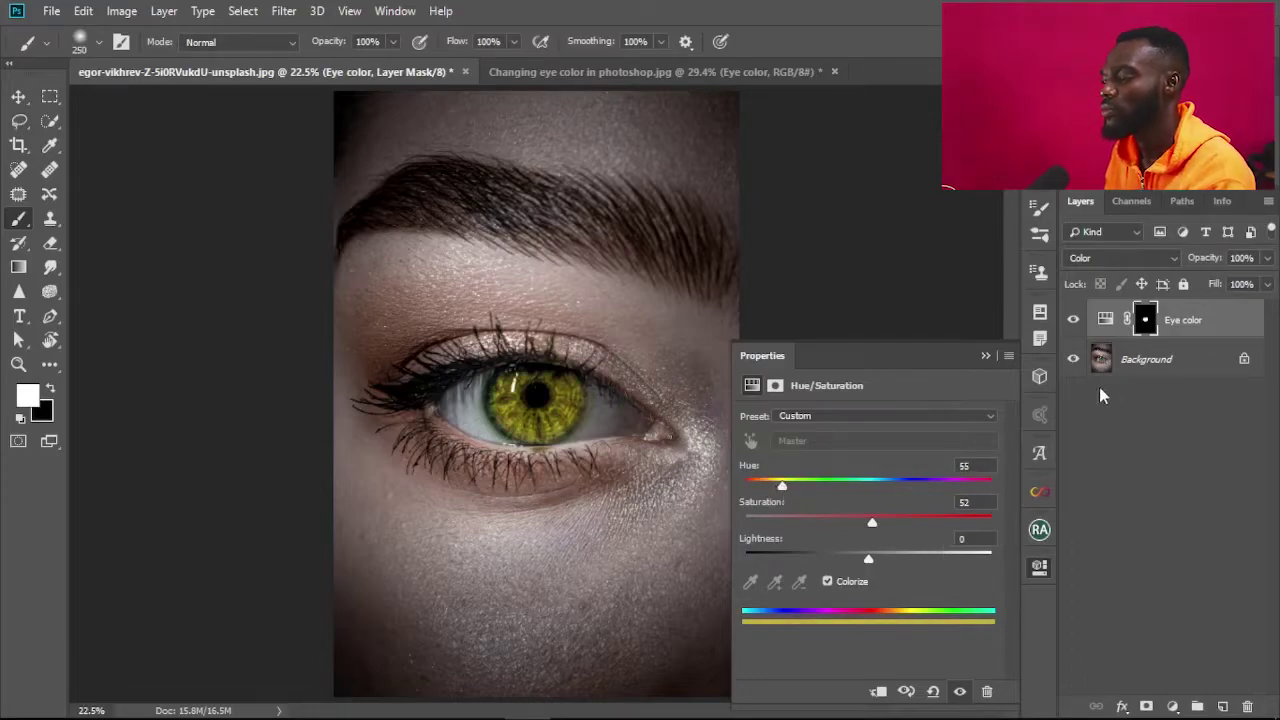
{"action": "left_click", "coordinate": [984, 356]}
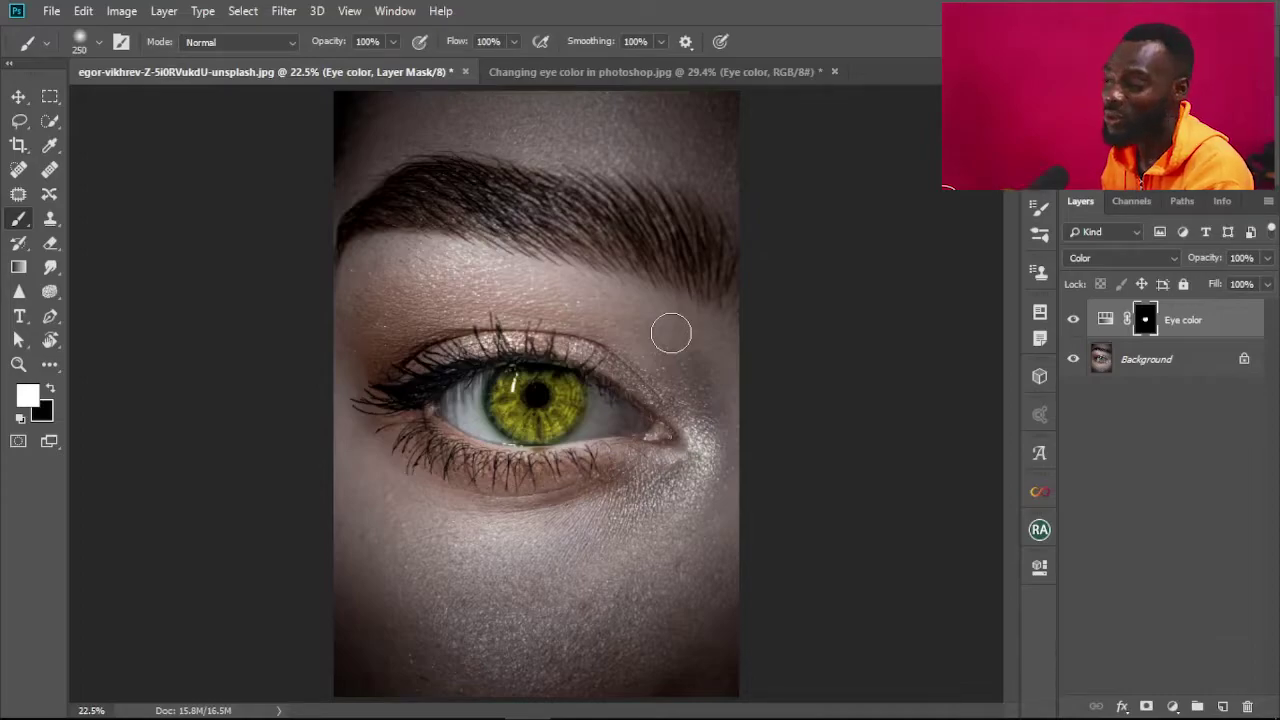
Step: Switch to 'Changing eye color in photoshop.jpg' and delete its Eye color layer
{"action": "left_click", "coordinate": [666, 73]}
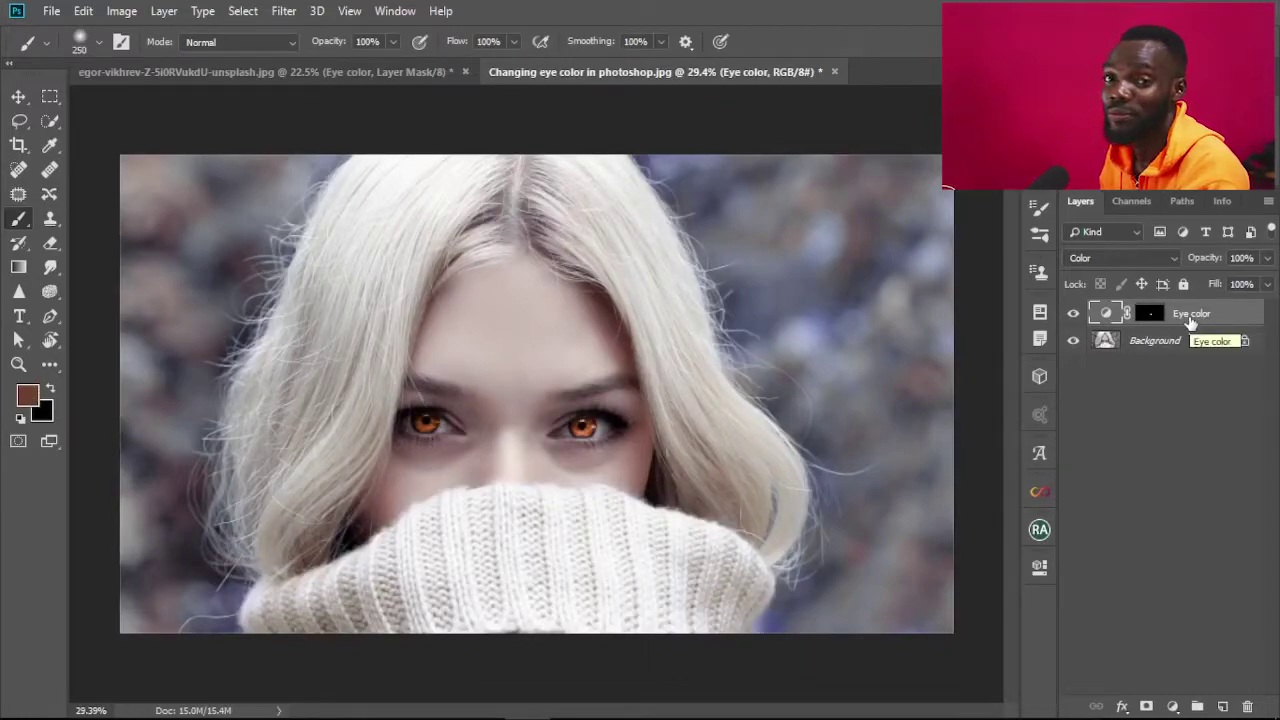
{"action": "left_click_drag", "start_coordinate": [1205, 317], "coordinate": [1246, 705]}
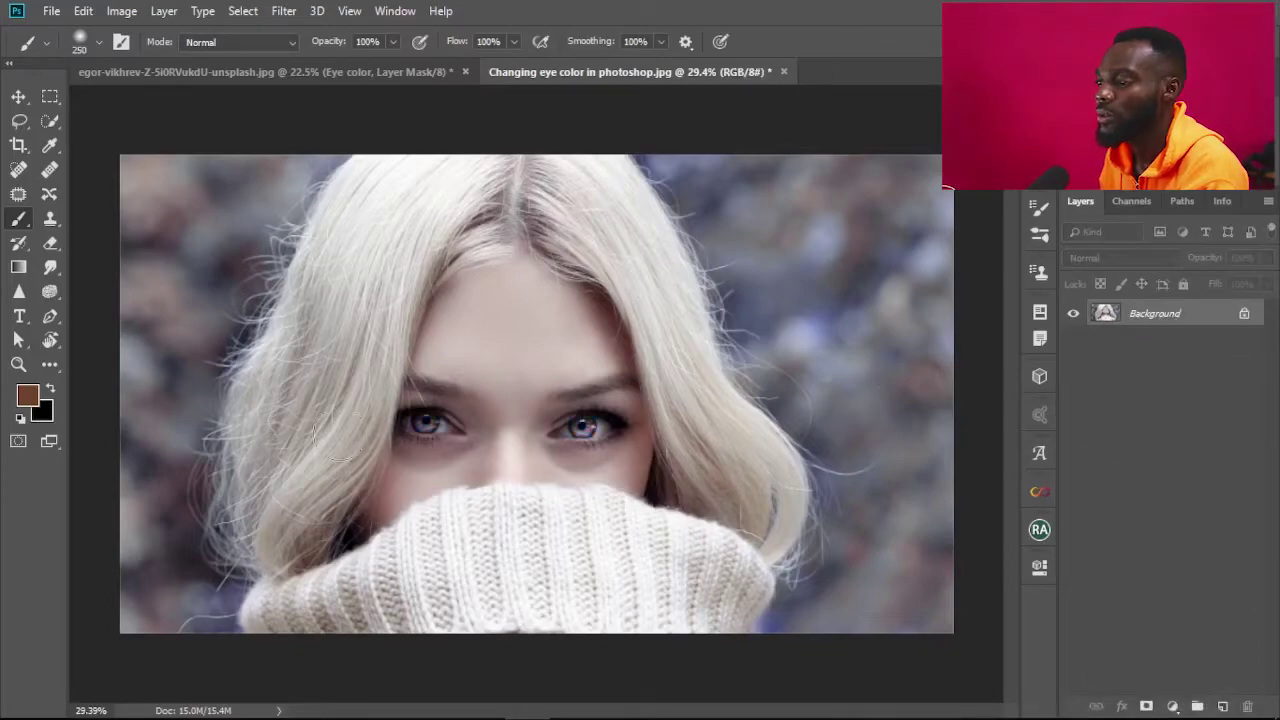
Step: Add a Hue/Saturation layer named 'Eye color' in Color mode to the blonde woman's photo
{"action": "left_click", "coordinate": [164, 11]}
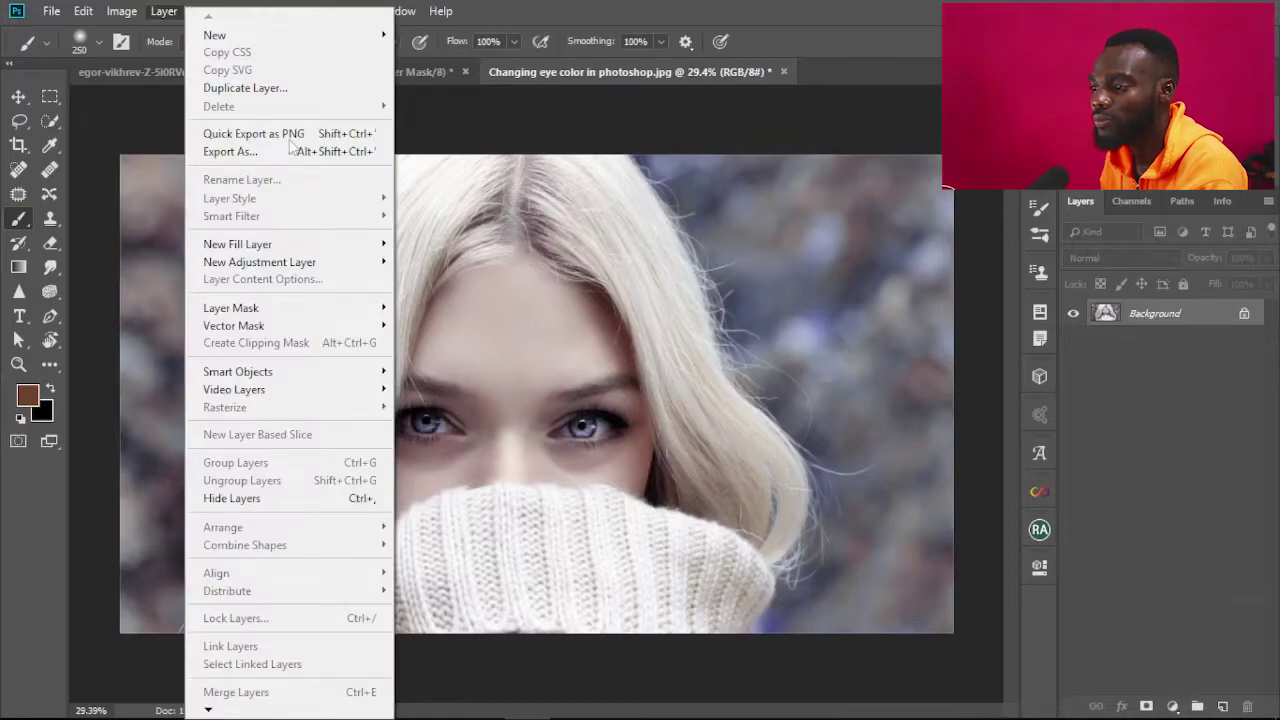
{"action": "mouse_move", "coordinate": [297, 266]}
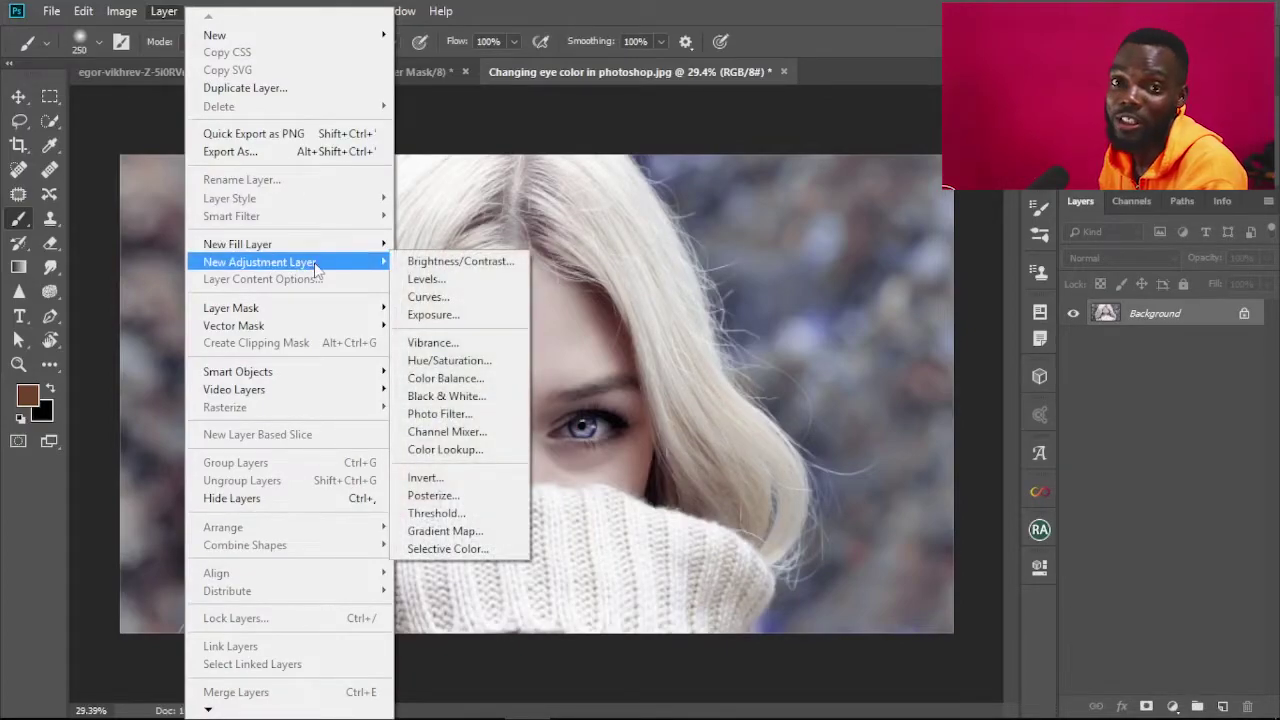
{"action": "left_click", "coordinate": [440, 362]}
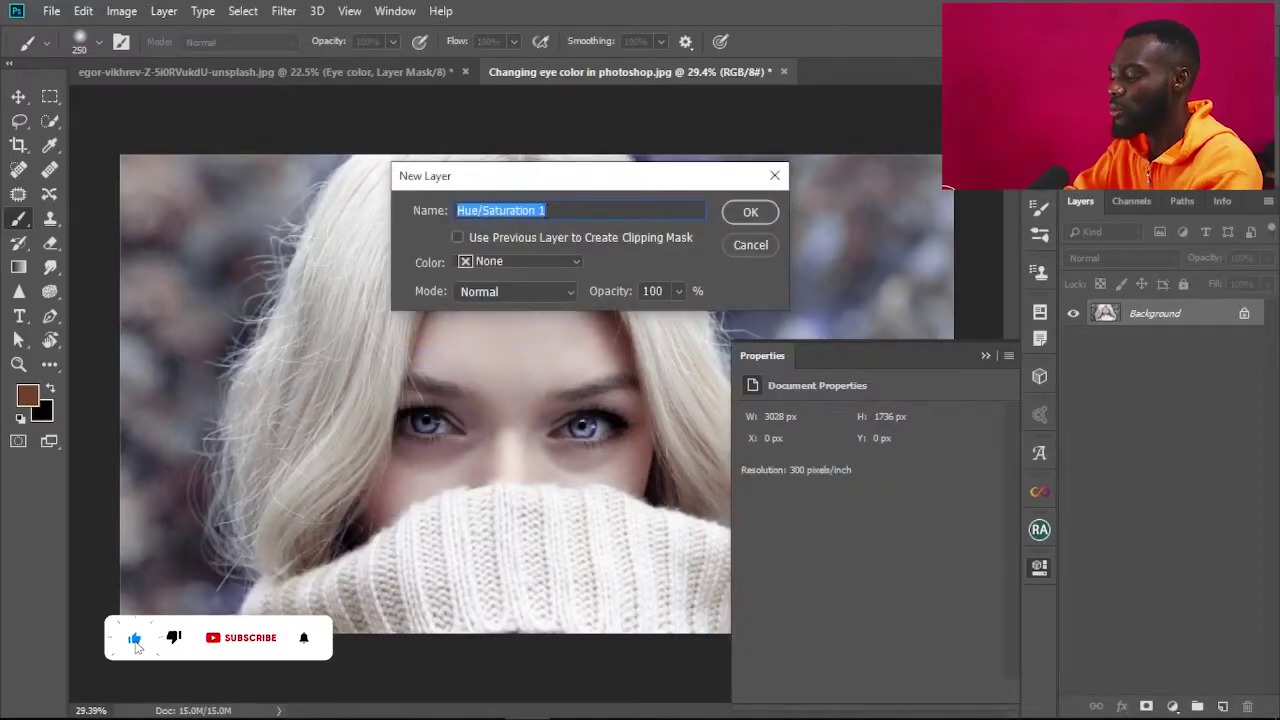
{"action": "key", "text": "BackSpace"}
{"action": "type", "text": "Eye color"}
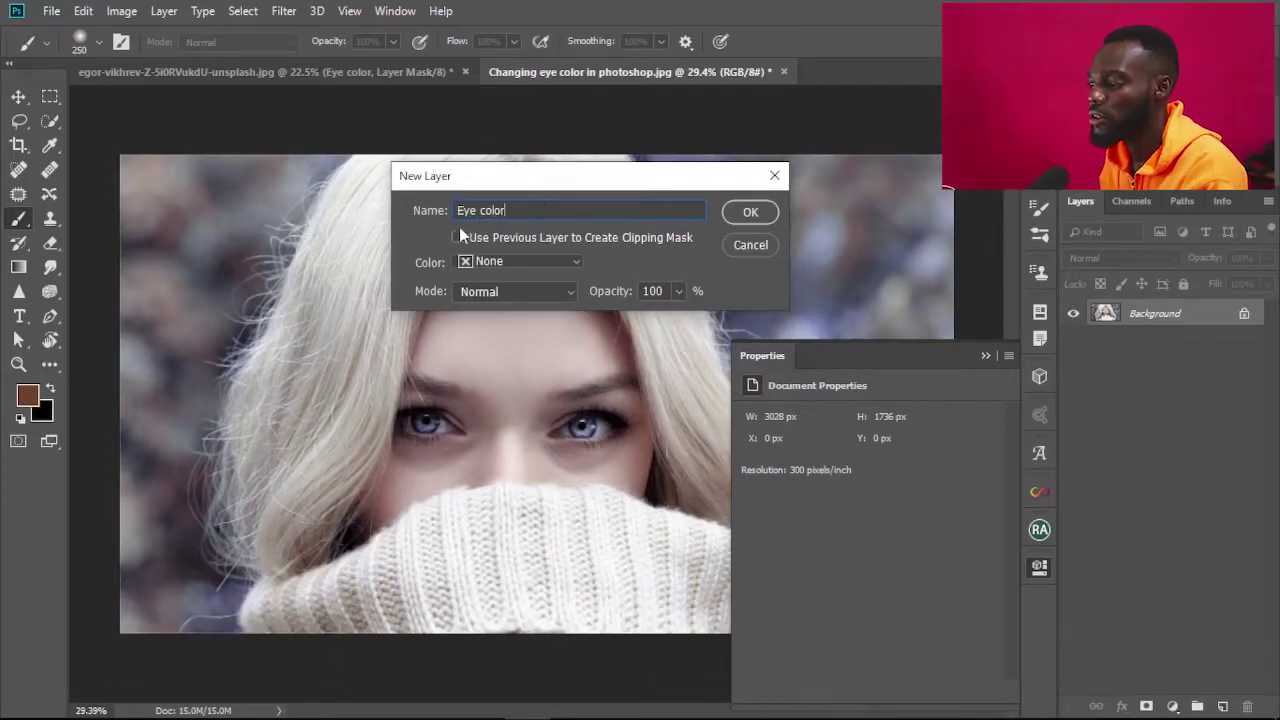
{"action": "left_click", "coordinate": [553, 298]}
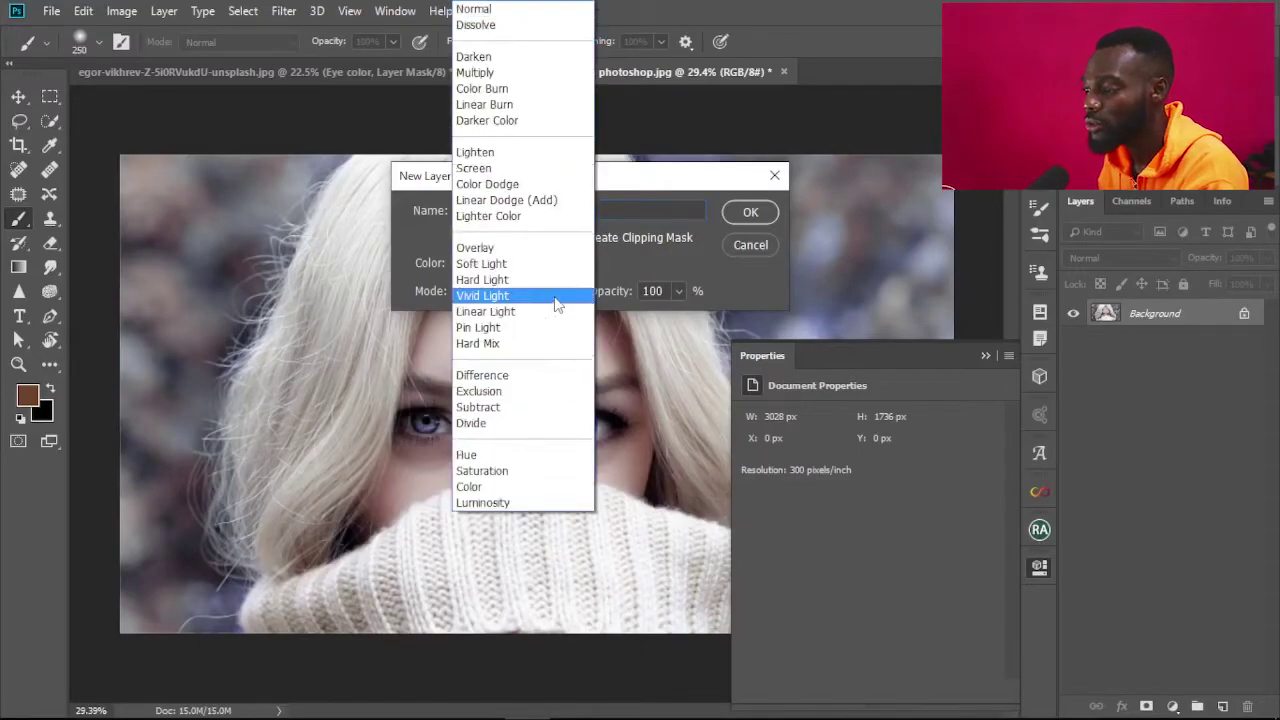
{"action": "left_click", "coordinate": [516, 489]}
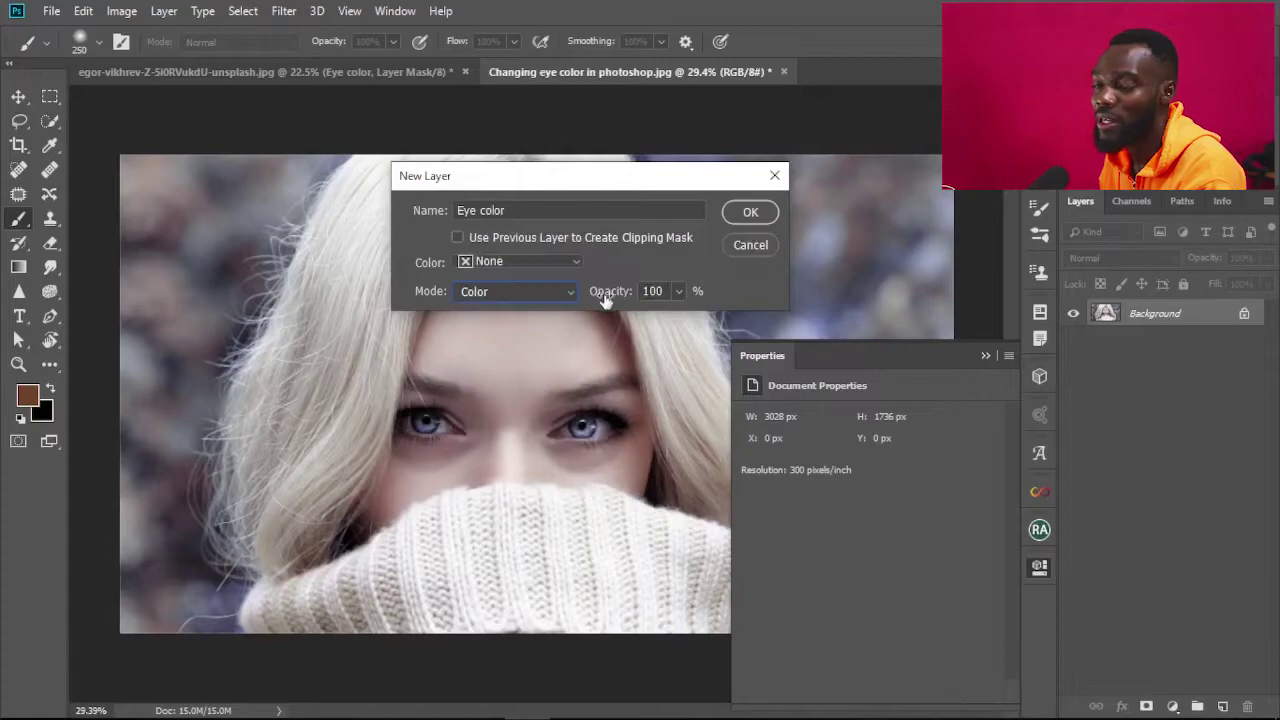
{"action": "left_click", "coordinate": [742, 213]}
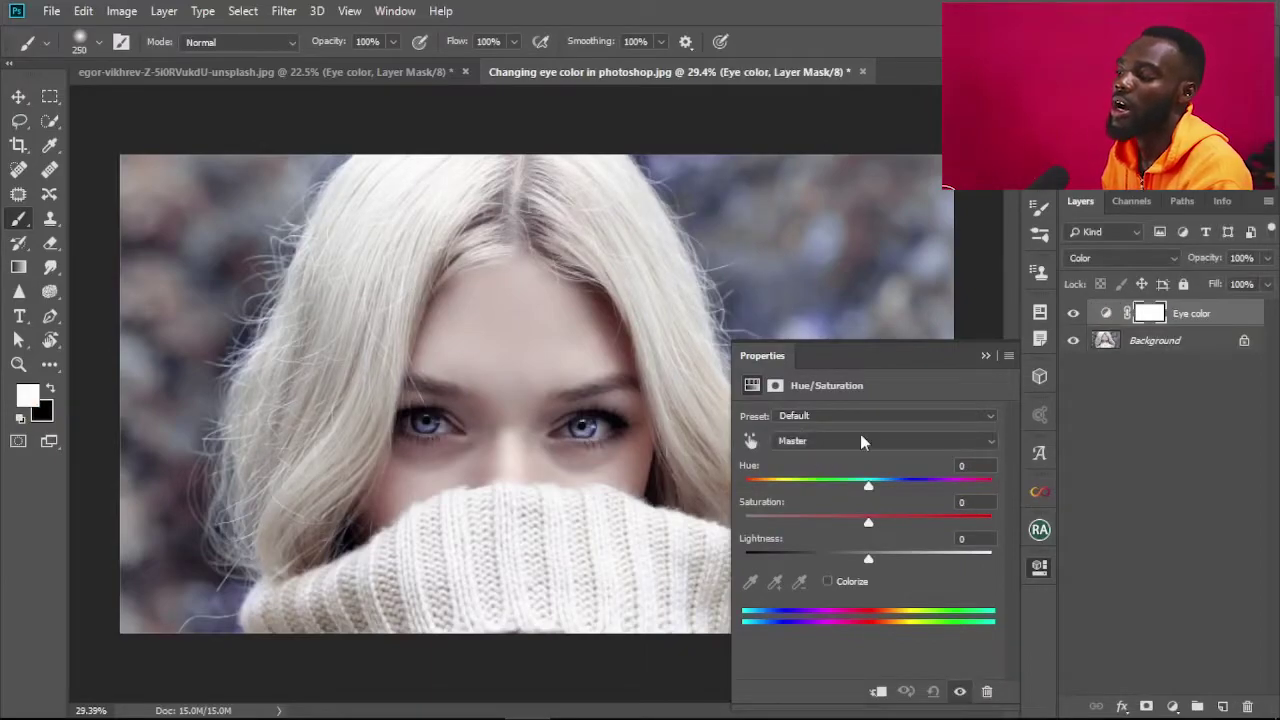
Step: Enable Colorize (Hue 22, Saturation 25), close Properties, and invert the mask to black
{"action": "left_click", "coordinate": [831, 580]}
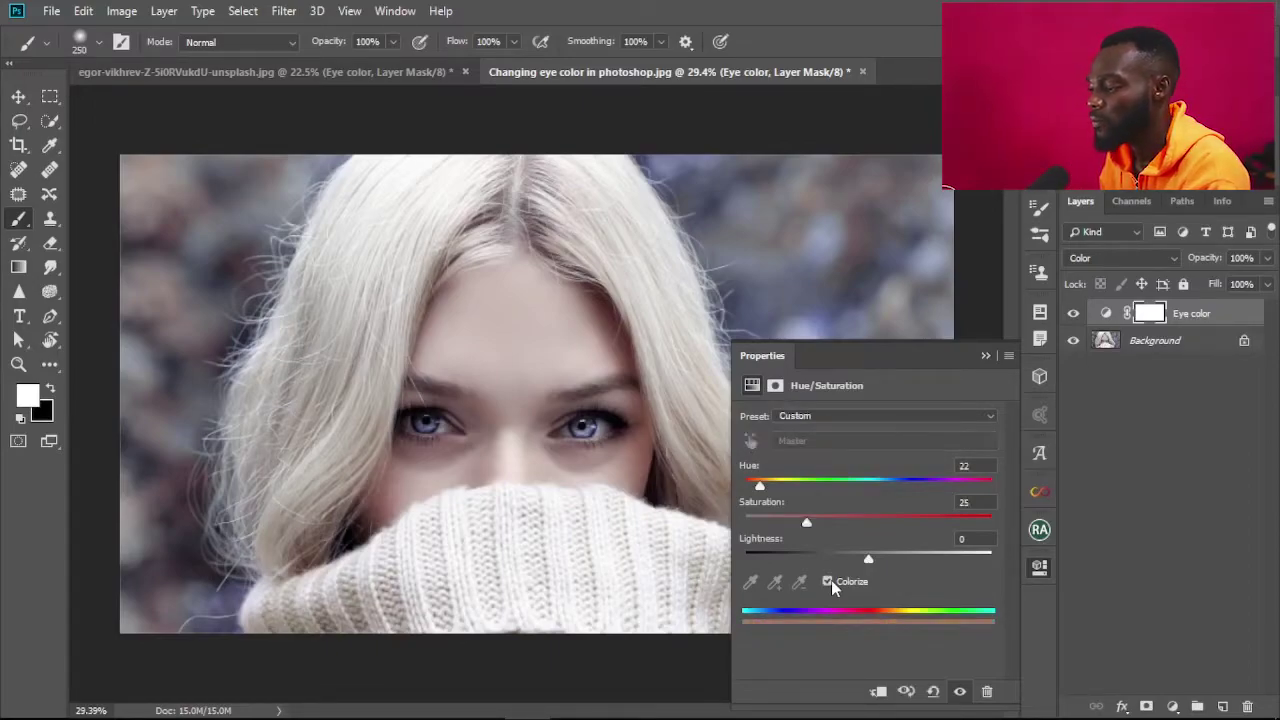
{"action": "left_click", "coordinate": [986, 356]}
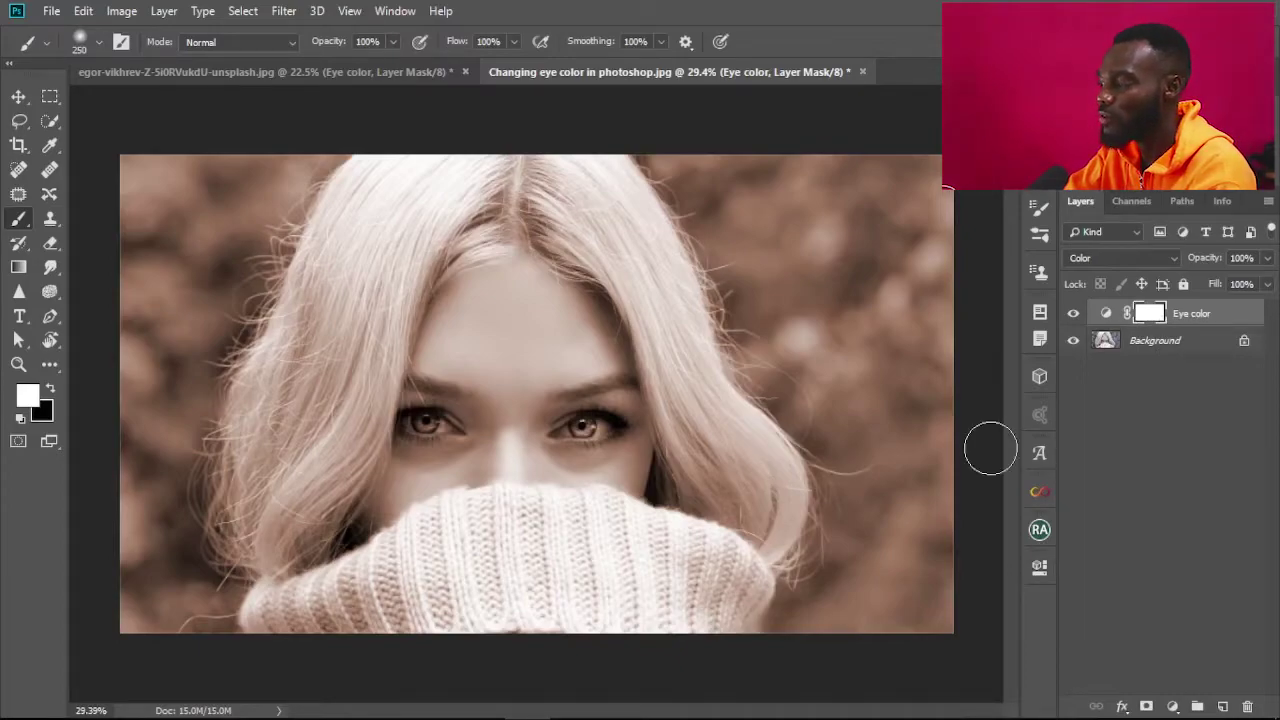
{"action": "key", "text": "ctrl+i"}
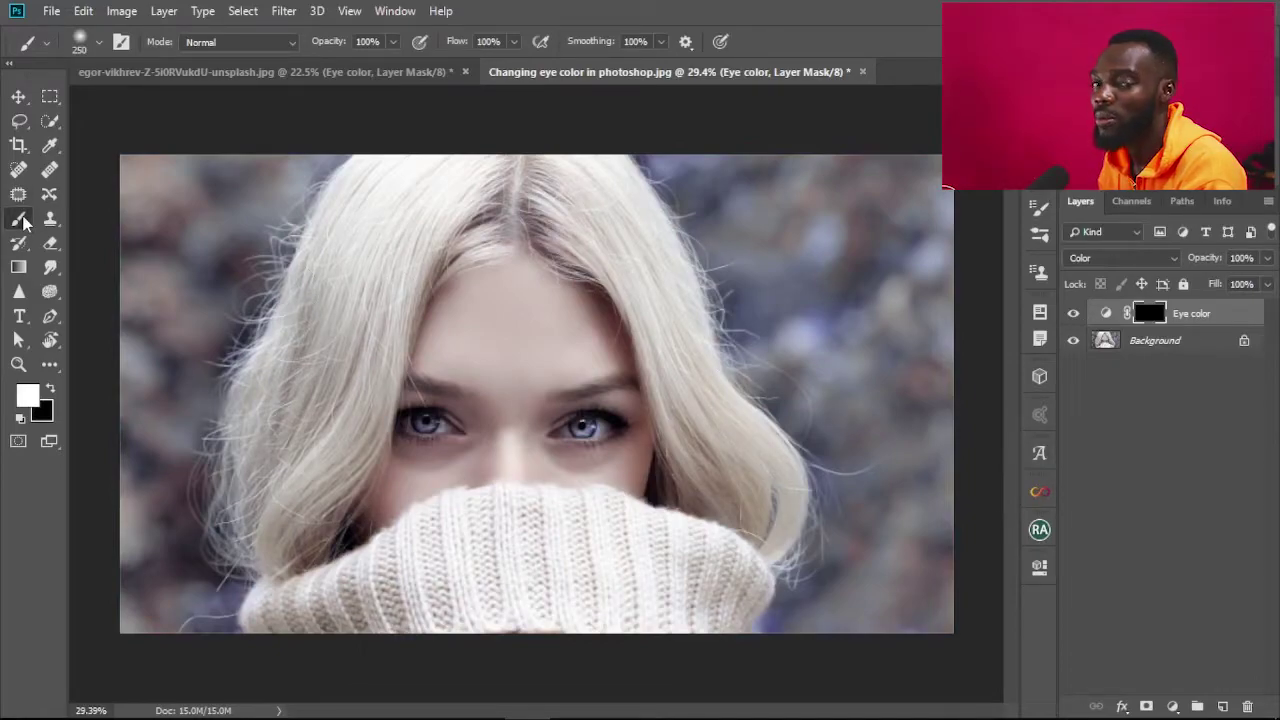
Step: Zoom in and paint white on the mask over the left and right irises with a smaller brush
{"action": "scroll", "coordinate": [480, 402], "scroll_direction": "up", "scroll_amount": 1}
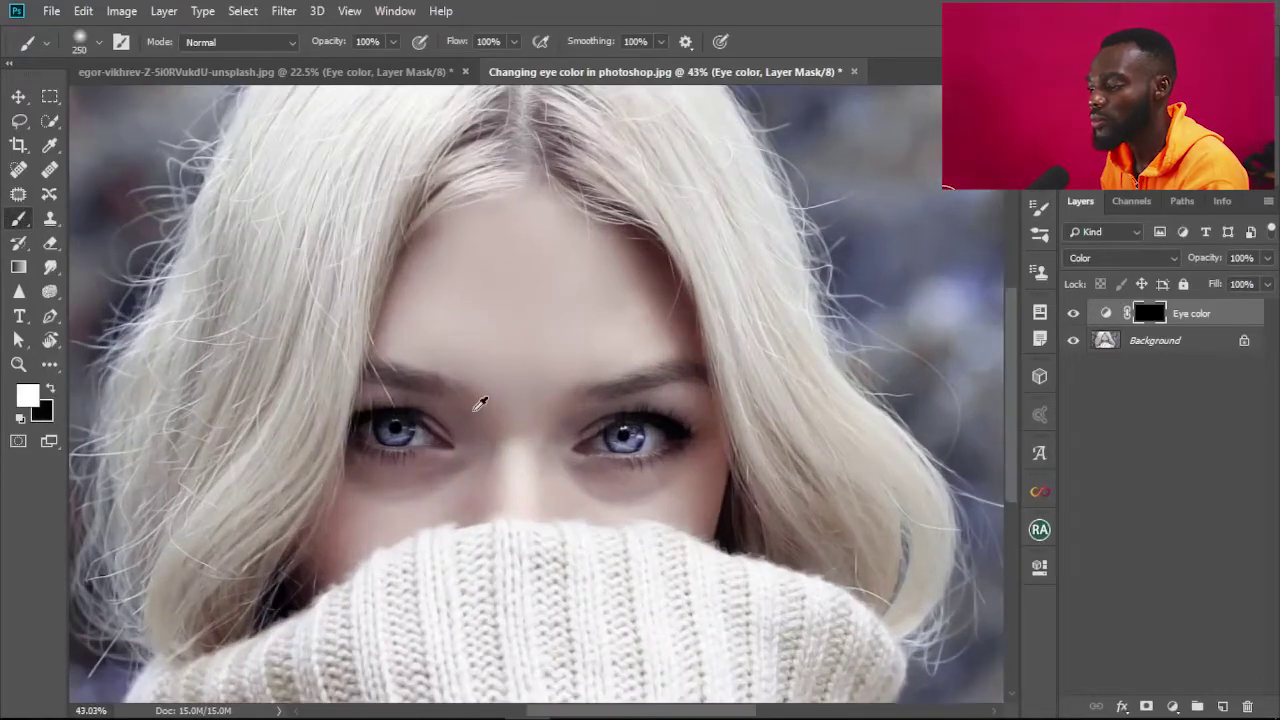
{"action": "scroll", "coordinate": [480, 402], "scroll_direction": "up", "scroll_amount": 2}
{"action": "scroll", "coordinate": [492, 464], "scroll_direction": "down", "scroll_amount": 2}
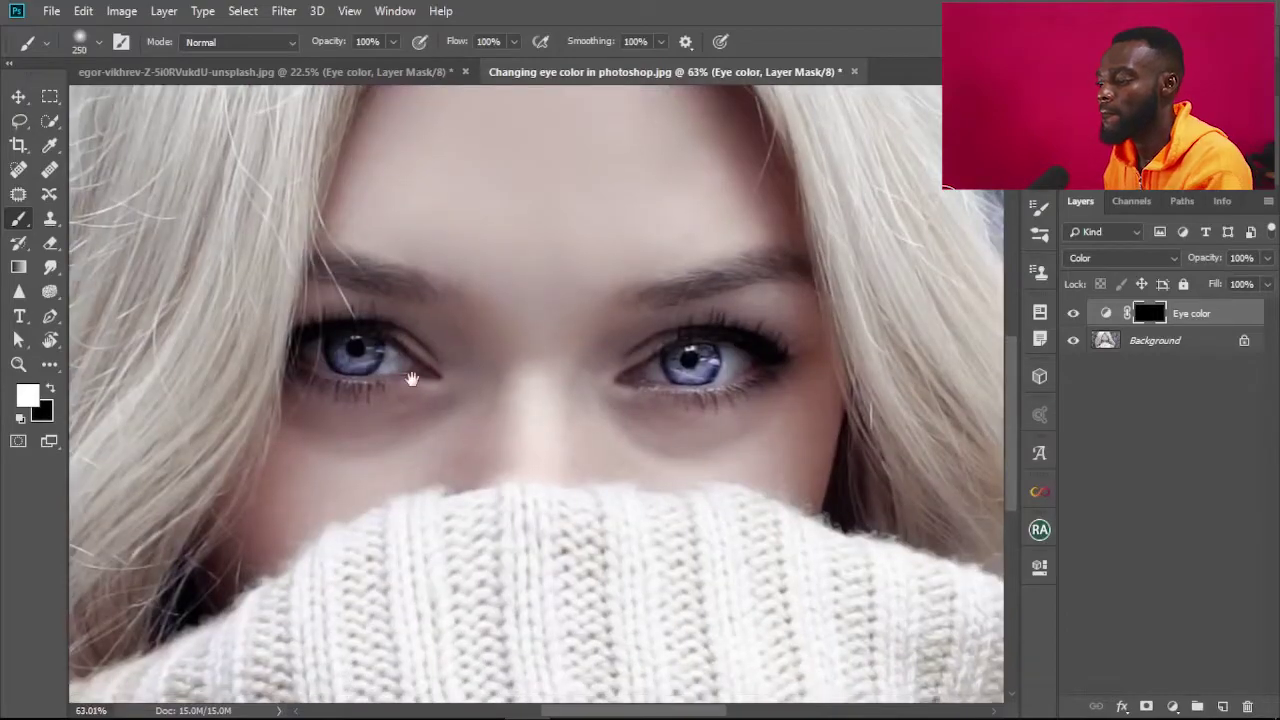
{"action": "key", "text": "bracketleft"}
{"action": "key", "text": "bracketleft"}
{"action": "key", "text": "bracketleft"}
{"action": "key", "text": "bracketleft"}
{"action": "key", "text": "bracketleft"}
{"action": "key", "text": "bracketleft"}
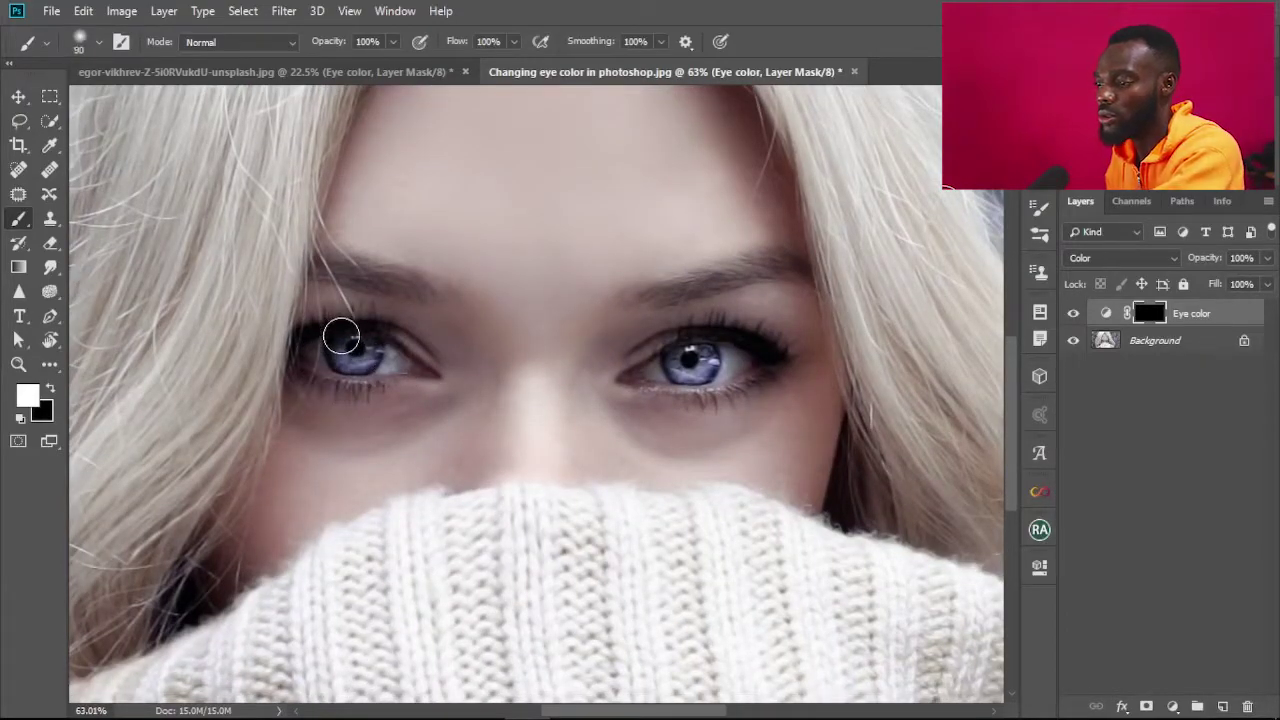
{"action": "mouse_move", "coordinate": [343, 349]}
{"action": "left_mouse_down"}
{"action": "mouse_move", "coordinate": [362, 375]}
{"action": "mouse_move", "coordinate": [375, 348]}
{"action": "mouse_move", "coordinate": [374, 360]}
{"action": "mouse_move", "coordinate": [336, 336]}
{"action": "mouse_move", "coordinate": [338, 351]}
{"action": "mouse_move", "coordinate": [369, 345]}
{"action": "left_mouse_up"}
{"action": "key", "text": "bracketleft"}
{"action": "key", "text": "bracketleft"}
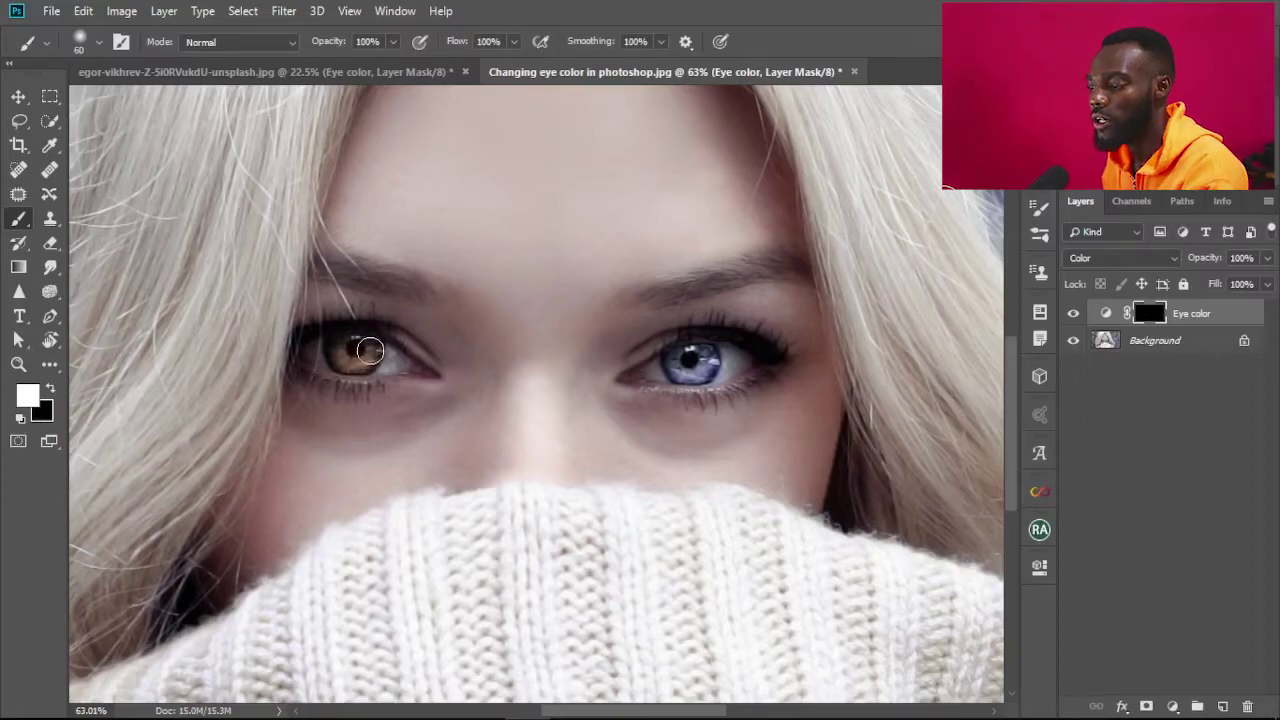
{"action": "mouse_move", "coordinate": [704, 399]}
{"action": "left_mouse_down"}
{"action": "mouse_move", "coordinate": [673, 359]}
{"action": "mouse_move", "coordinate": [694, 375]}
{"action": "mouse_move", "coordinate": [712, 352]}
{"action": "mouse_move", "coordinate": [692, 354]}
{"action": "mouse_move", "coordinate": [713, 369]}
{"action": "mouse_move", "coordinate": [709, 357]}
{"action": "mouse_move", "coordinate": [678, 372]}
{"action": "mouse_move", "coordinate": [710, 370]}
{"action": "mouse_move", "coordinate": [681, 366]}
{"action": "left_mouse_up"}
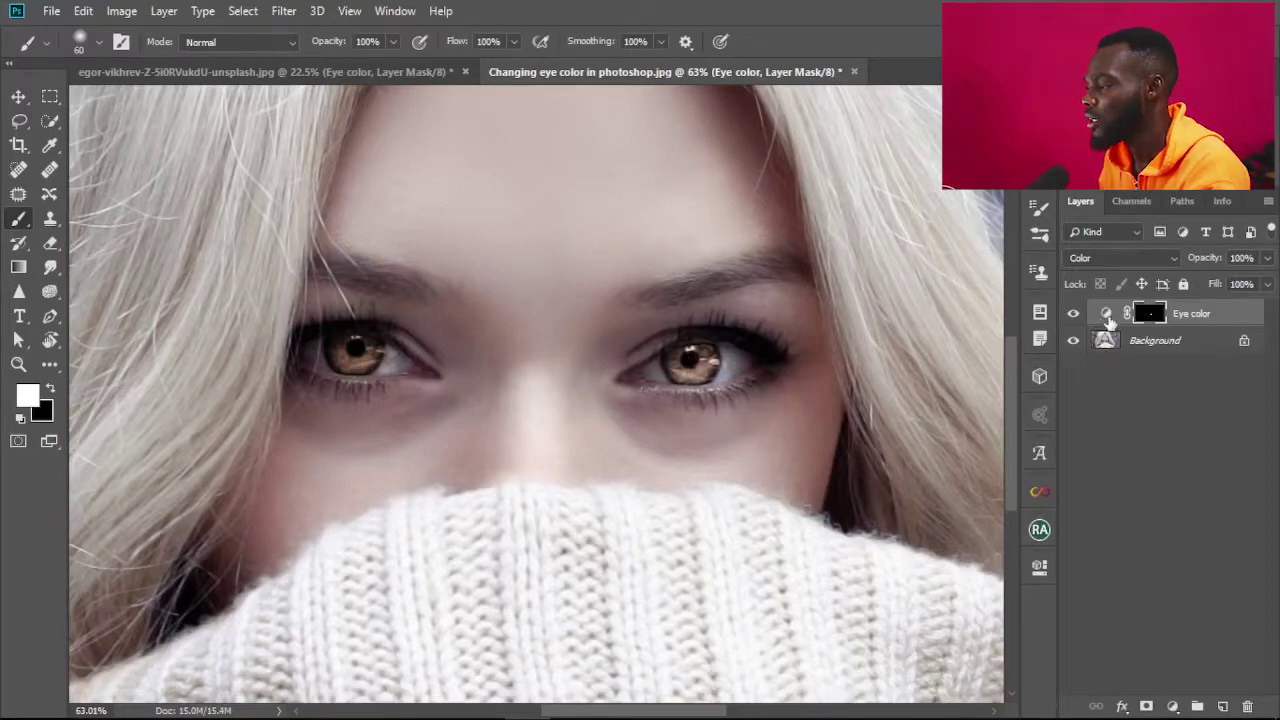
Step: Set the Eye color adjustment to Hue 212 and Saturation 75 and close Properties
{"action": "double_click", "coordinate": [1107, 316]}
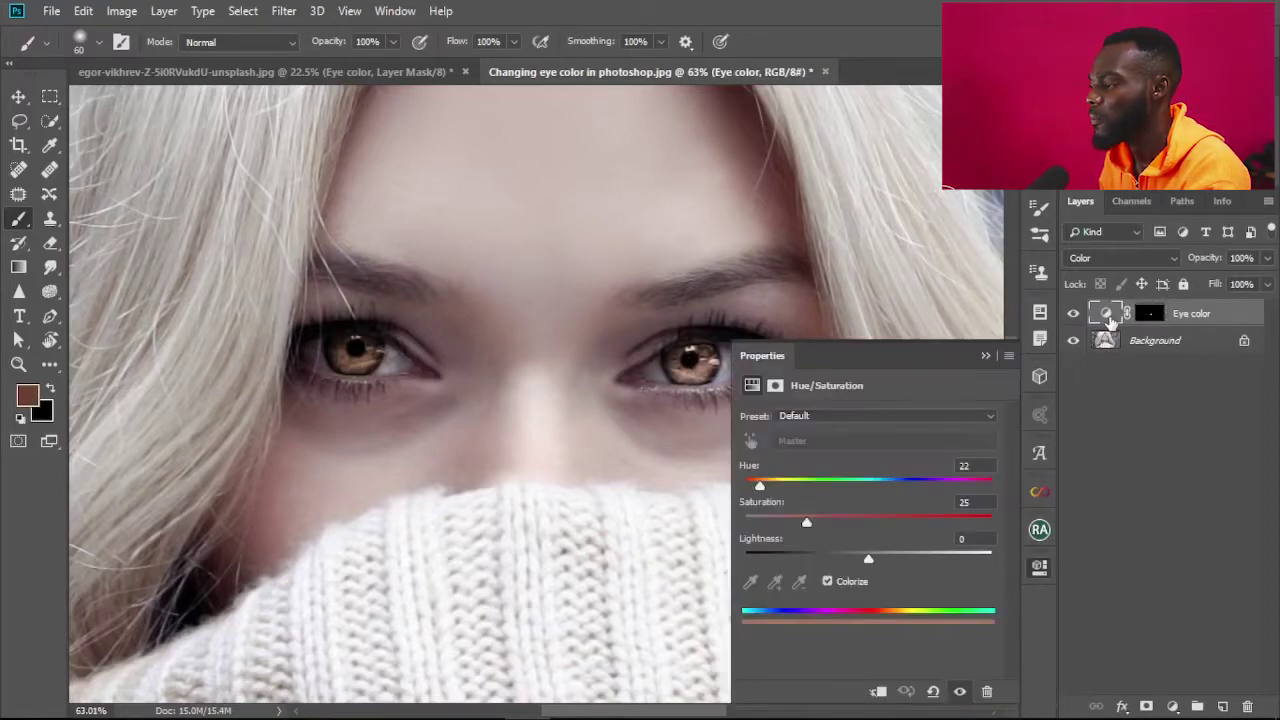
{"action": "left_click_drag", "start_coordinate": [759, 485], "coordinate": [922, 489]}
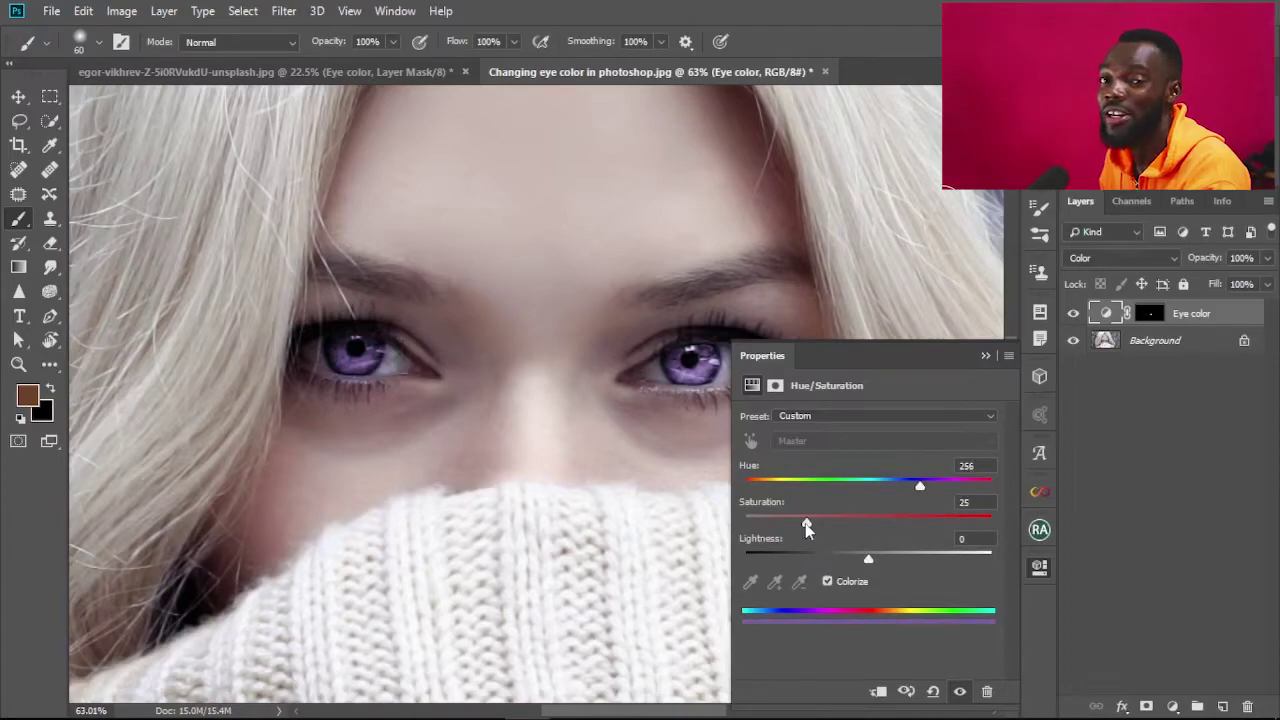
{"action": "left_click_drag", "start_coordinate": [809, 524], "coordinate": [893, 488]}
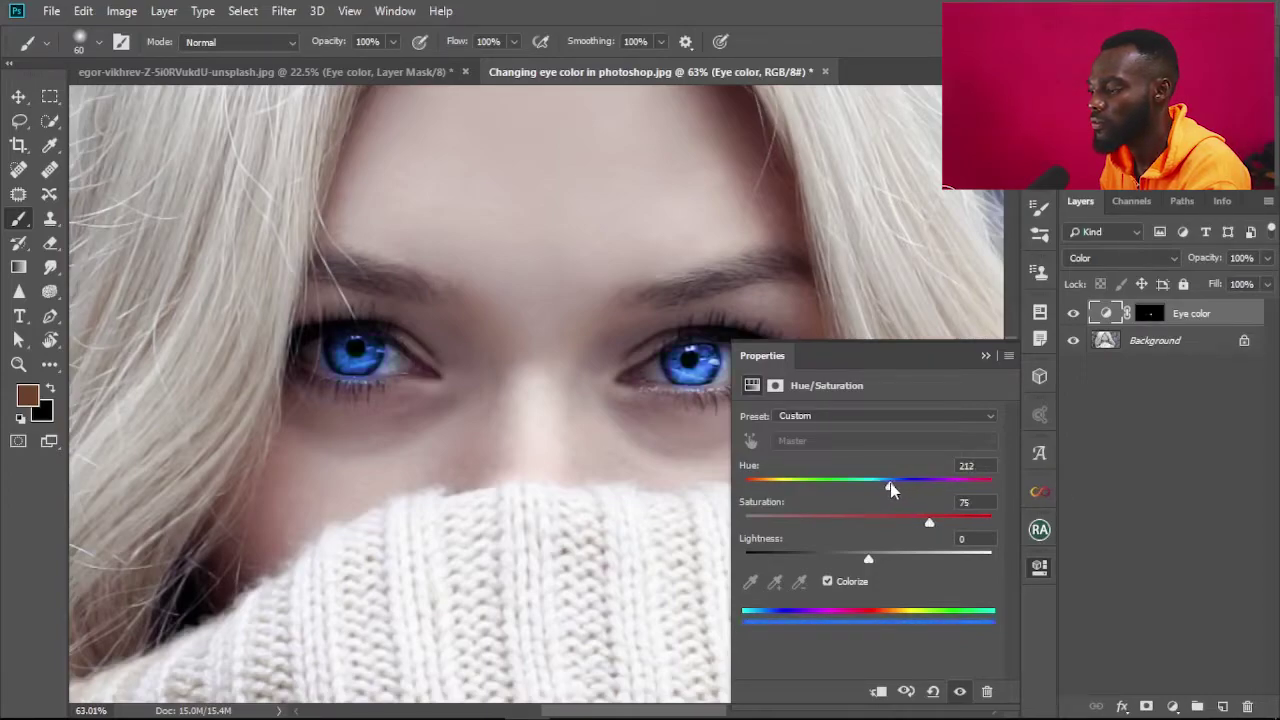
{"action": "left_click", "coordinate": [984, 356]}
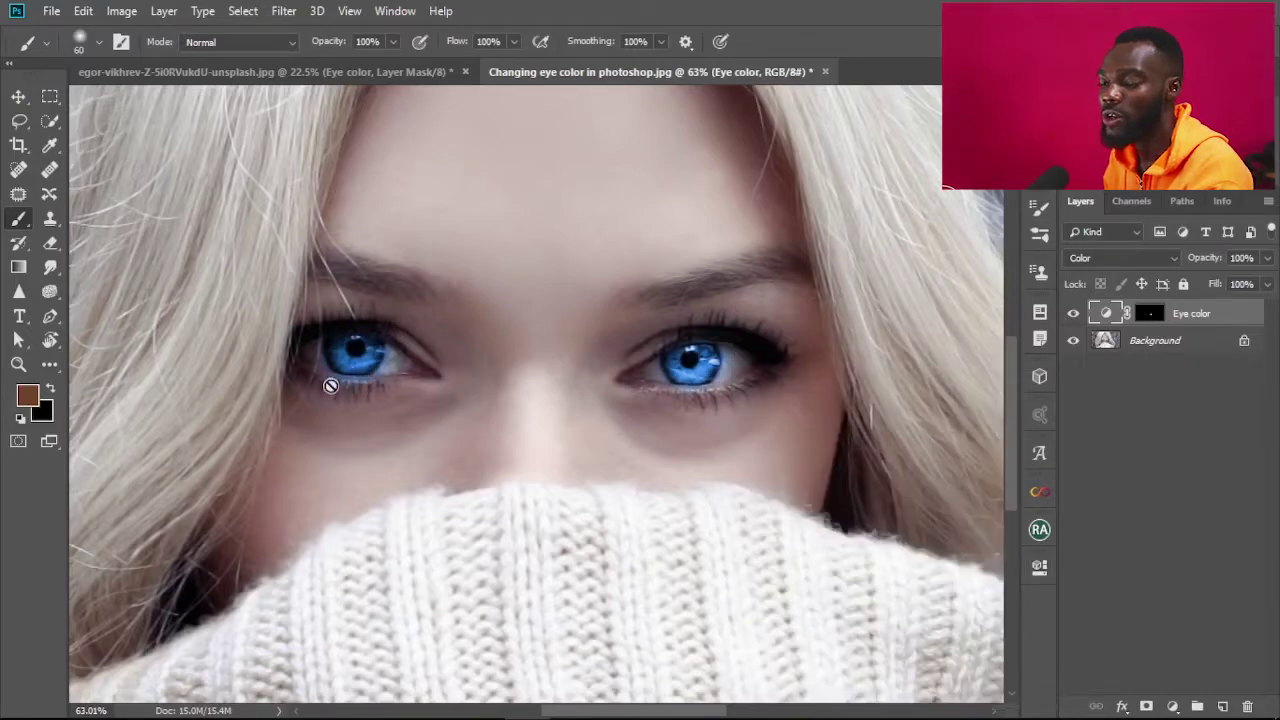
Step: Paint black on the Eye color mask with a smaller brush to erase blue from the left eye's lower rim
{"action": "key", "text": "d"}
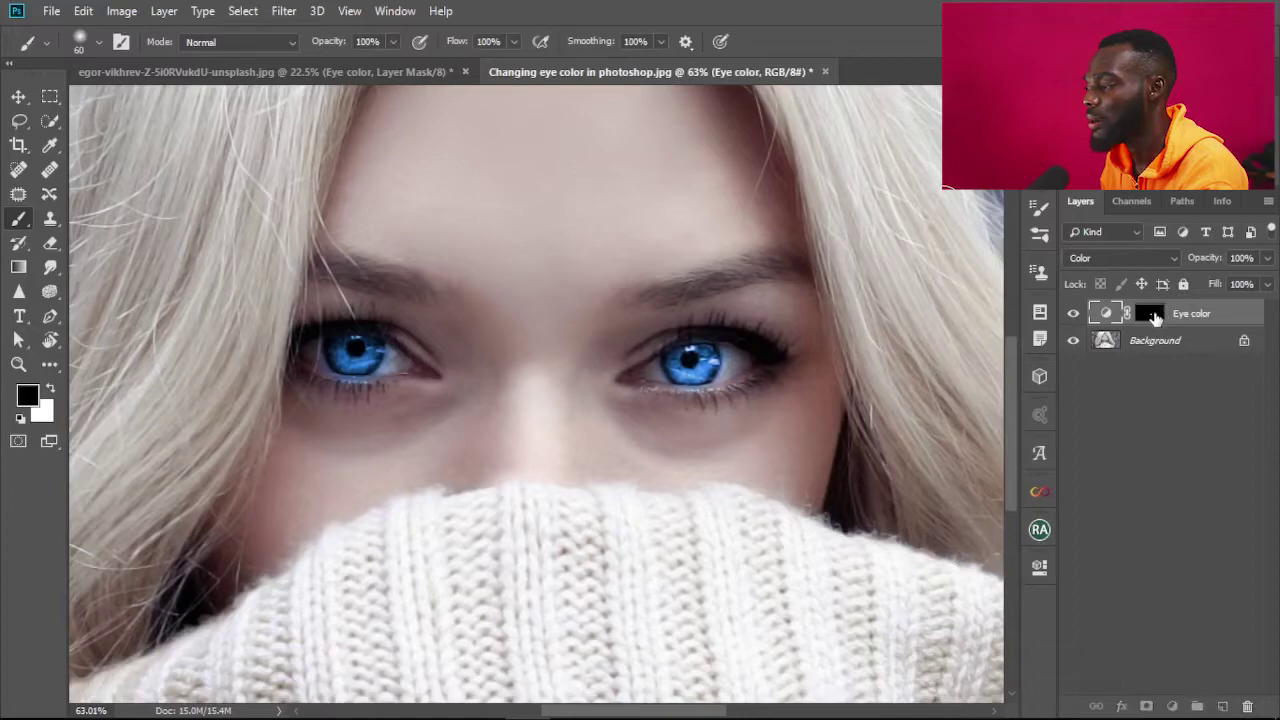
{"action": "left_click", "coordinate": [1150, 314]}
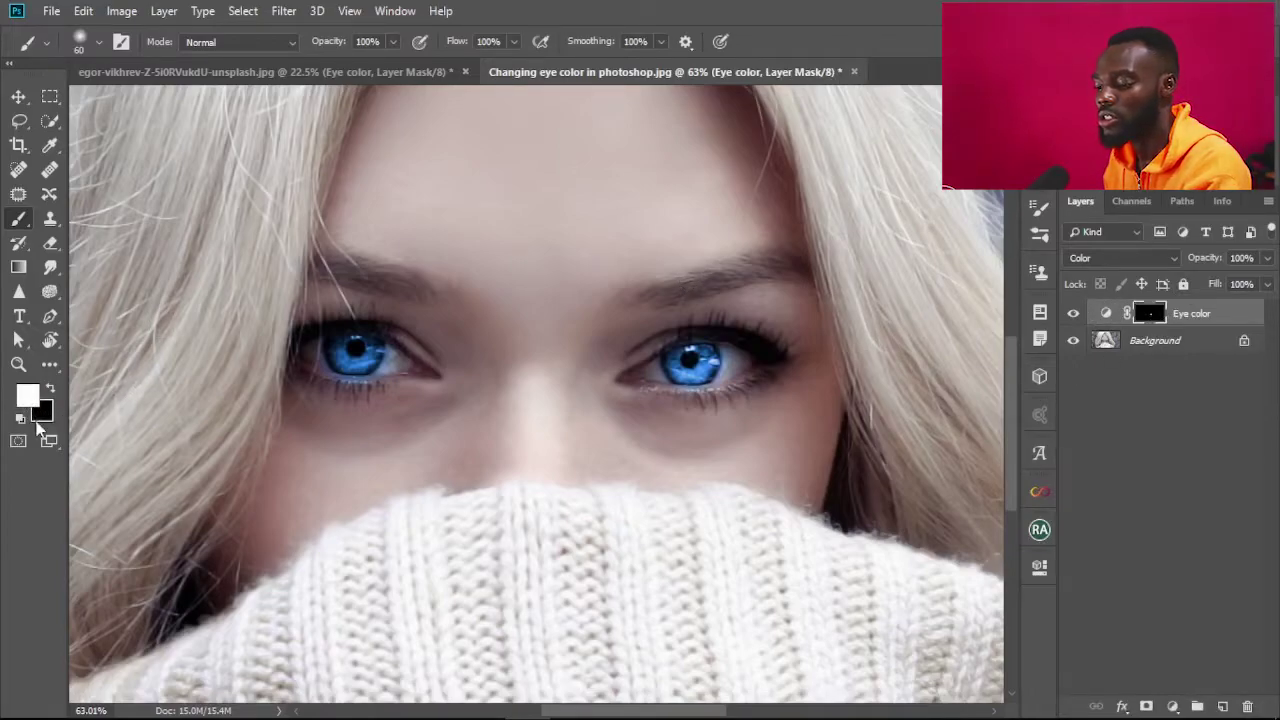
{"action": "key", "text": "x"}
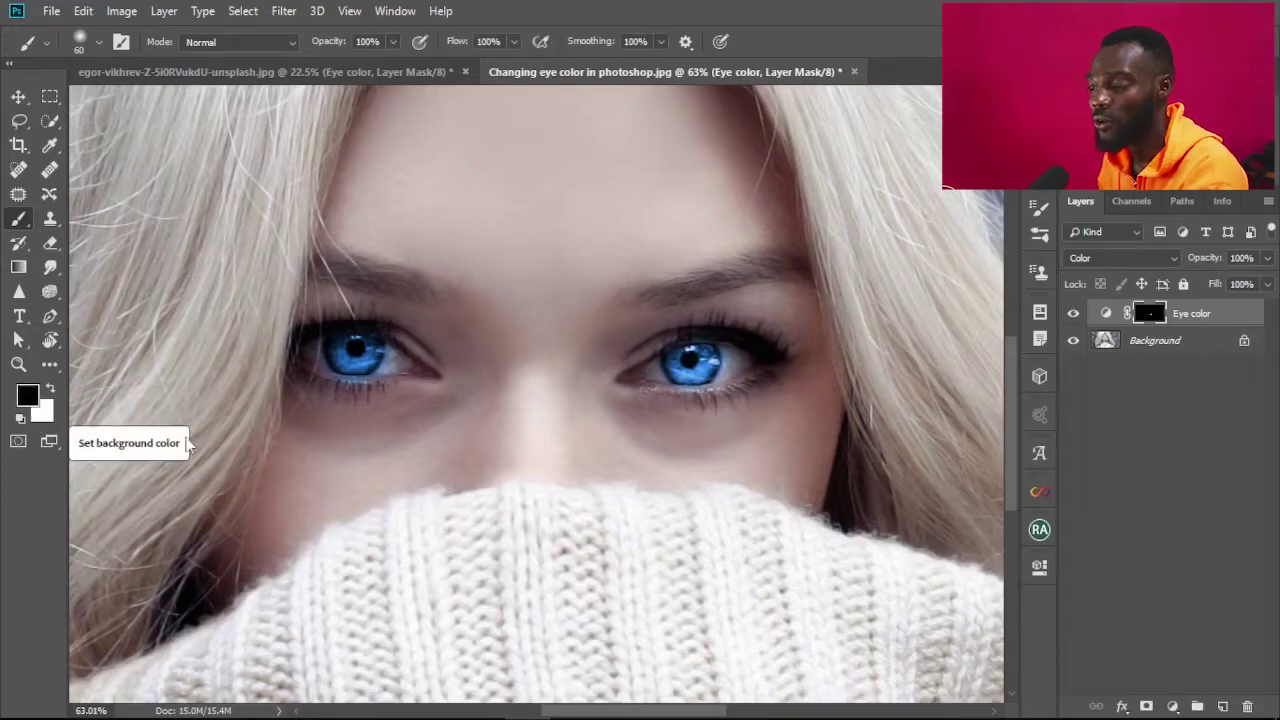
{"action": "key", "text": "["}
{"action": "key", "text": "bracketleft"}
{"action": "mouse_move", "coordinate": [314, 342]}
{"action": "left_mouse_down"}
{"action": "mouse_move", "coordinate": [329, 366]}
{"action": "mouse_move", "coordinate": [309, 363]}
{"action": "mouse_move", "coordinate": [330, 381]}
{"action": "mouse_move", "coordinate": [376, 386]}
{"action": "mouse_move", "coordinate": [339, 386]}
{"action": "mouse_move", "coordinate": [399, 374]}
{"action": "mouse_move", "coordinate": [355, 384]}
{"action": "mouse_move", "coordinate": [378, 382]}
{"action": "mouse_move", "coordinate": [396, 346]}
{"action": "mouse_move", "coordinate": [365, 389]}
{"action": "mouse_move", "coordinate": [316, 340]}
{"action": "mouse_move", "coordinate": [328, 381]}
{"action": "mouse_move", "coordinate": [309, 363]}
{"action": "mouse_move", "coordinate": [330, 388]}
{"action": "left_mouse_up"}
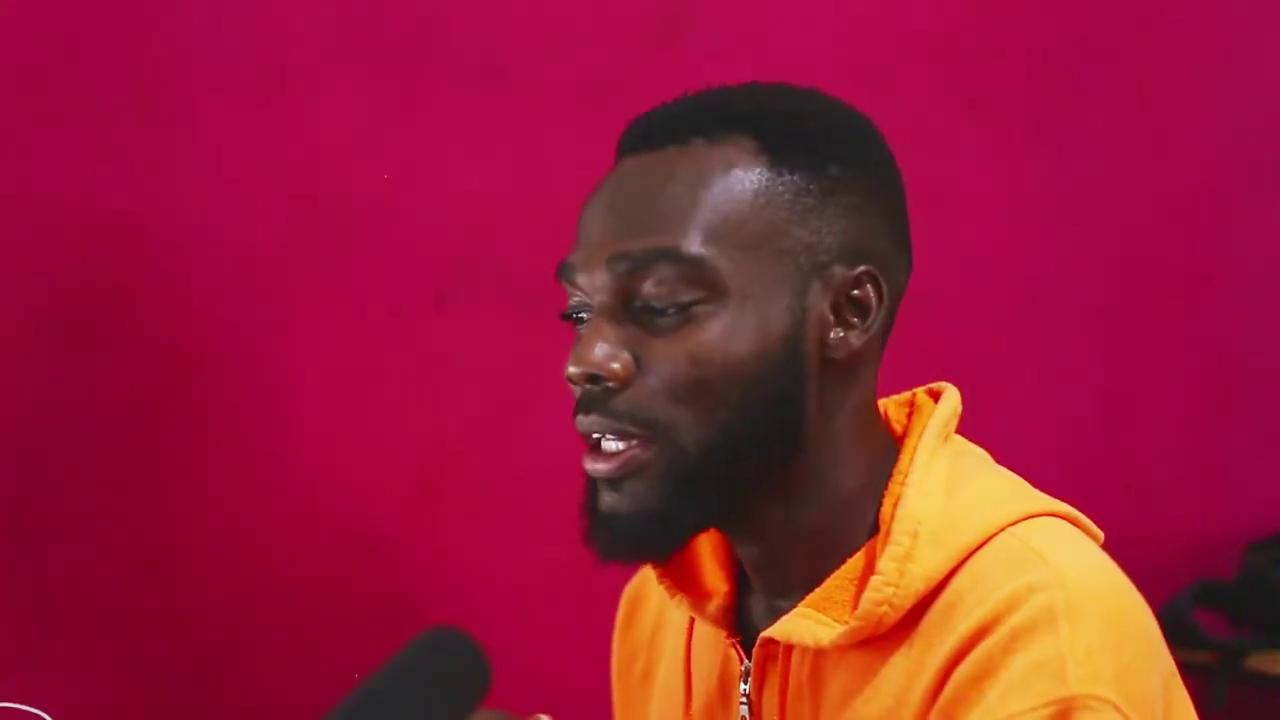